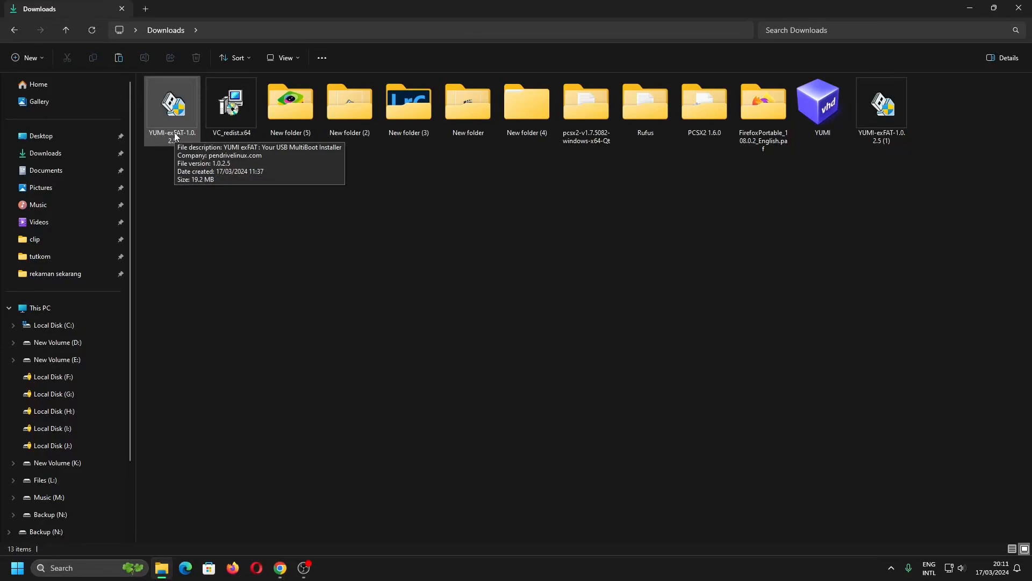
# Delete the duplicate YUMI-exFAT-1.0.2.5 (1) installer from Downloads.
pyautogui.click(876, 119)
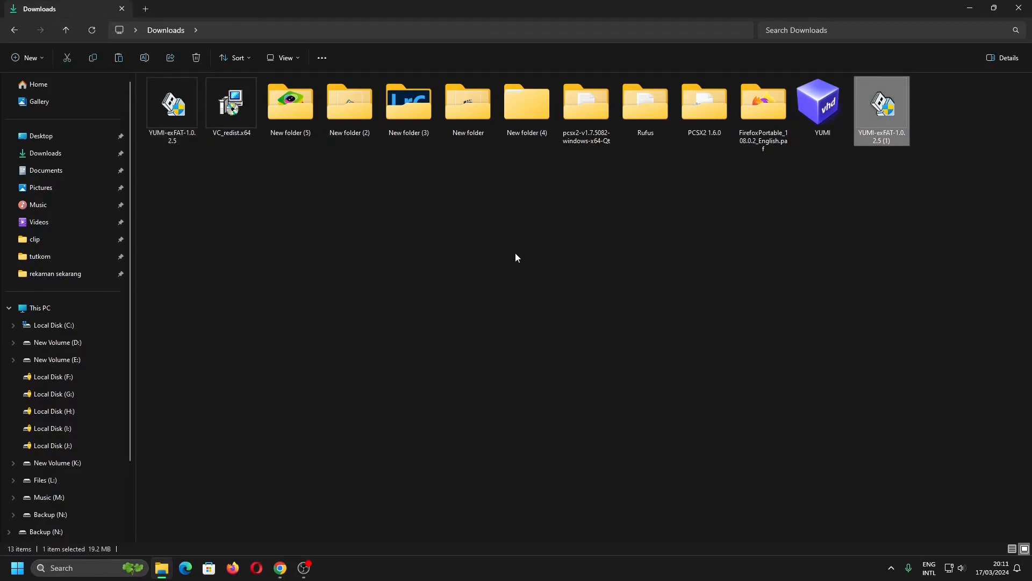
pyautogui.press('Delete')
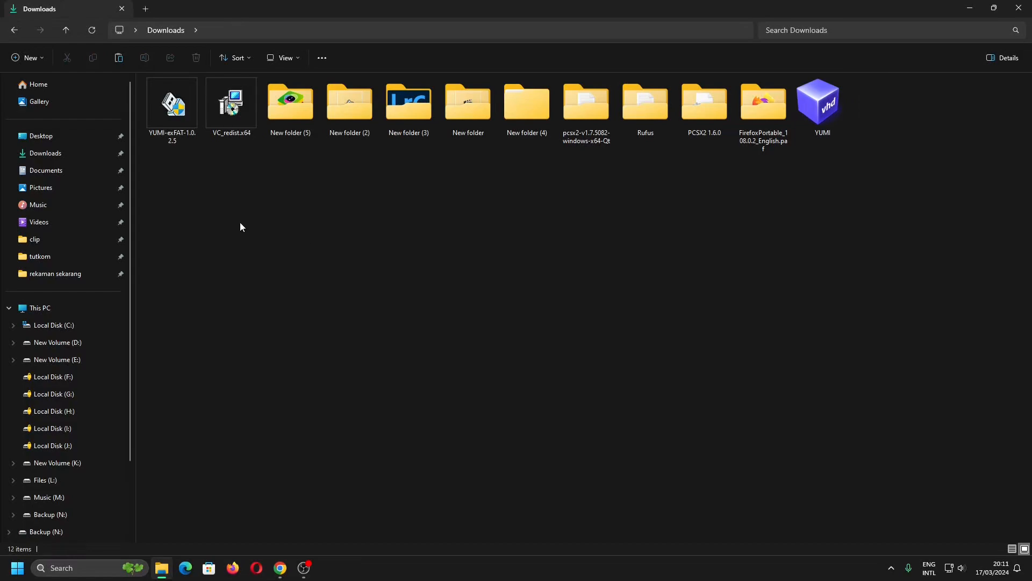
# Launch the YUMI-exFAT-1.0.2.5 installer with administrator approval and accept the license agreement.
pyautogui.doubleClick(182, 115)
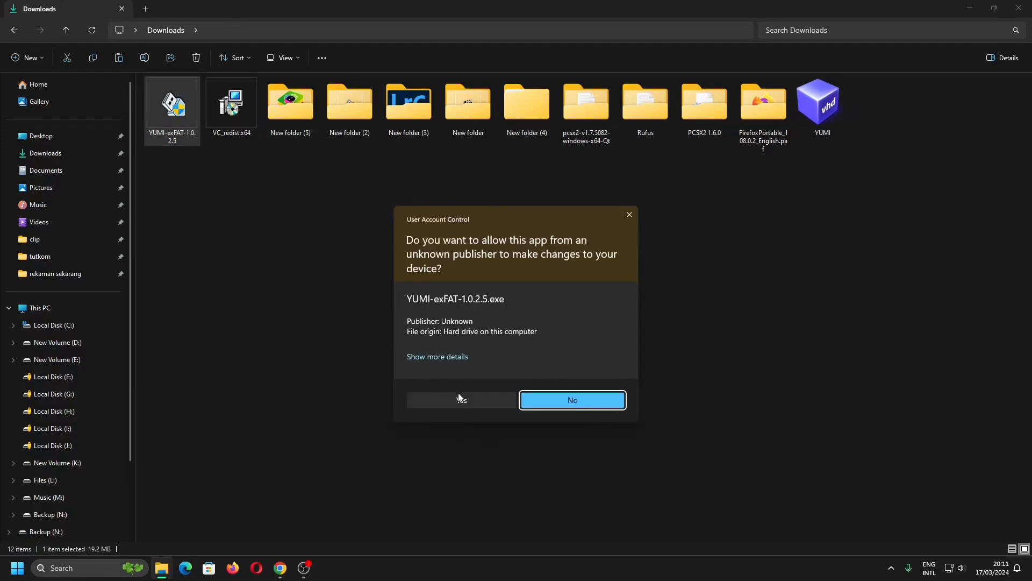
pyautogui.click(458, 397)
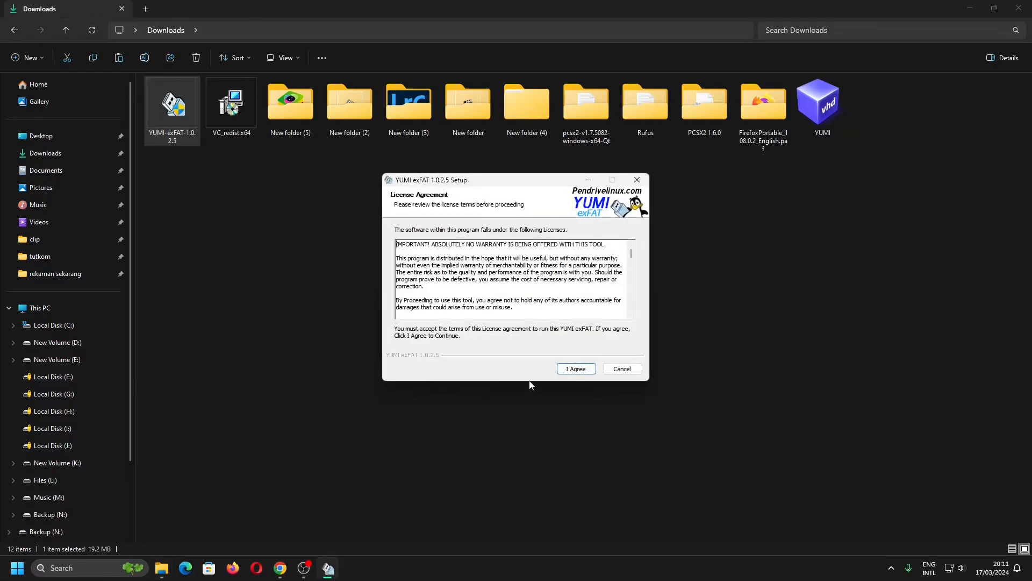
pyautogui.click(572, 370)
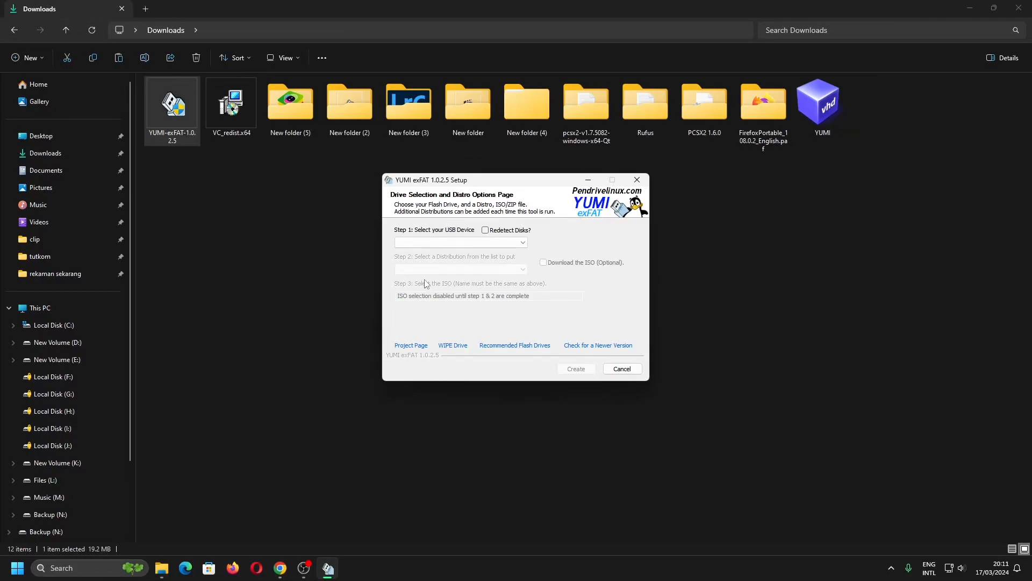
# Select K:\ (Disk 4) 14GB New Volume as the USB device.
pyautogui.click(488, 246)
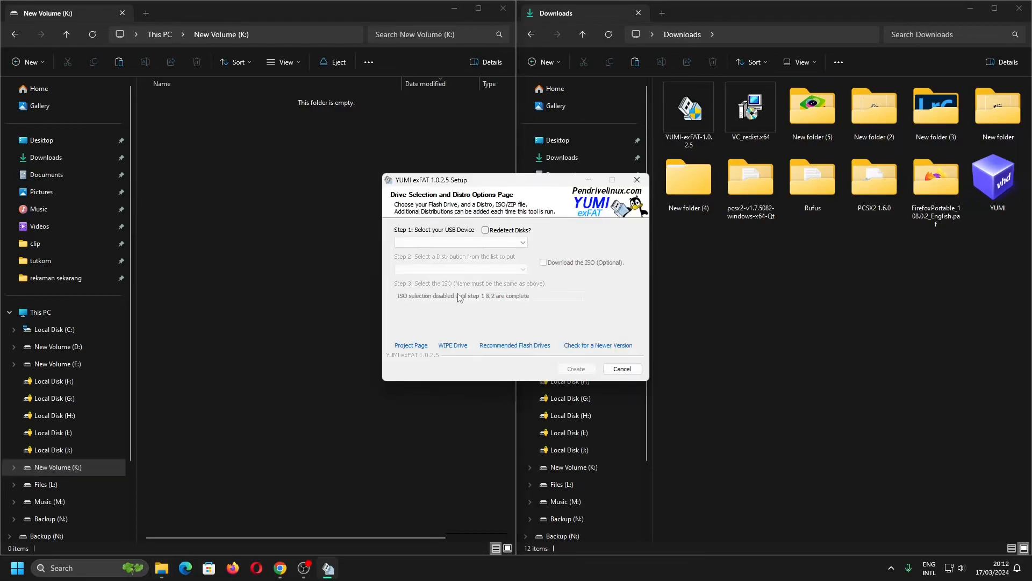
pyautogui.click(490, 242)
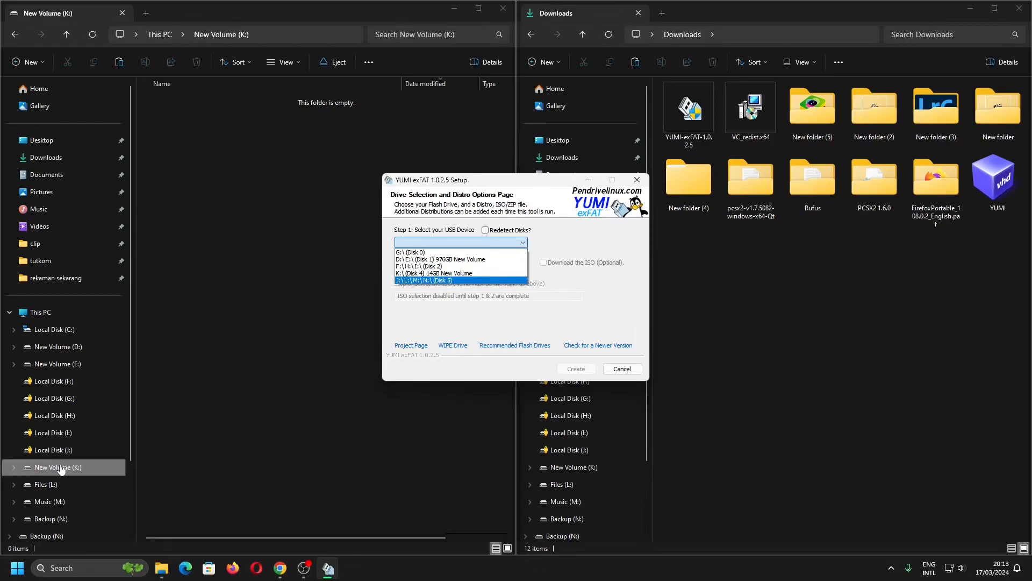
pyautogui.click(439, 273)
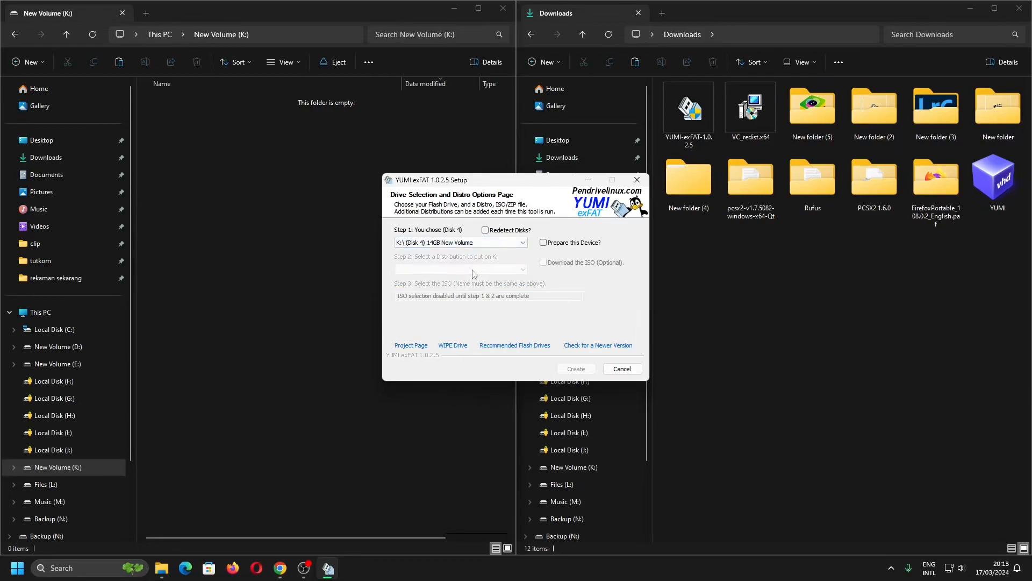
# Enable Prepare this Device and confirm wiping and preparing Disk 4.
pyautogui.click(544, 243)
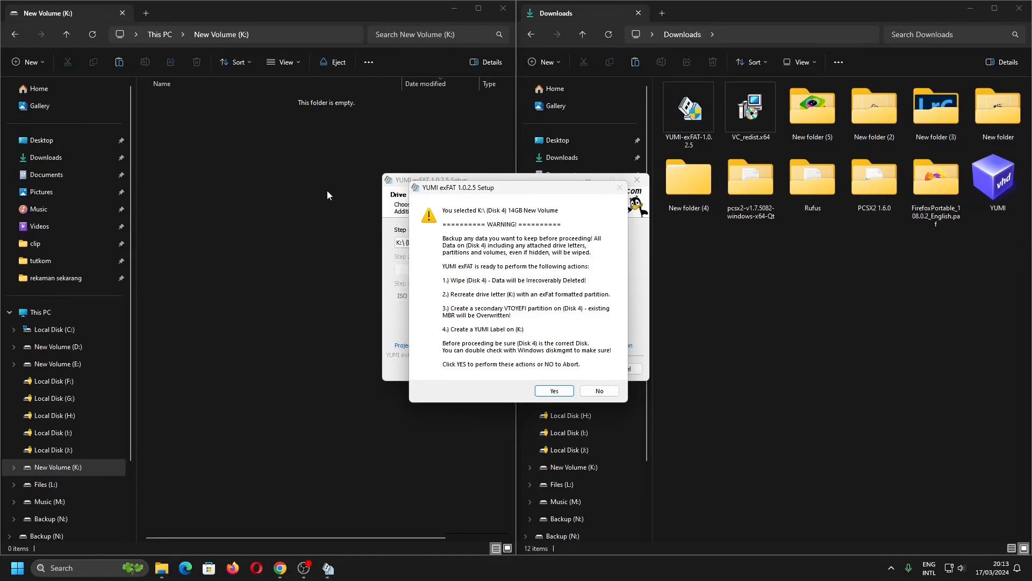
pyautogui.click(553, 391)
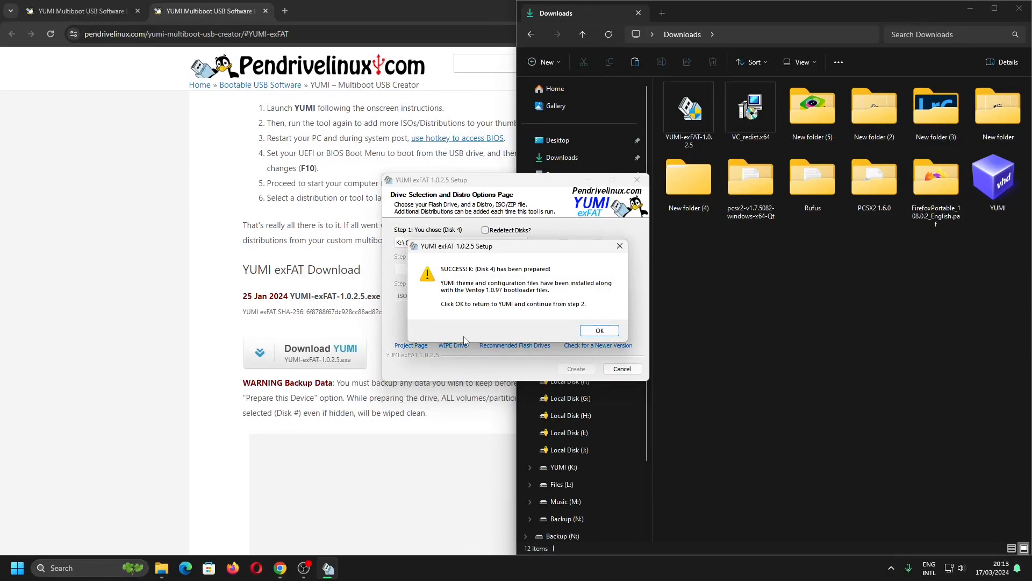
pyautogui.click(600, 331)
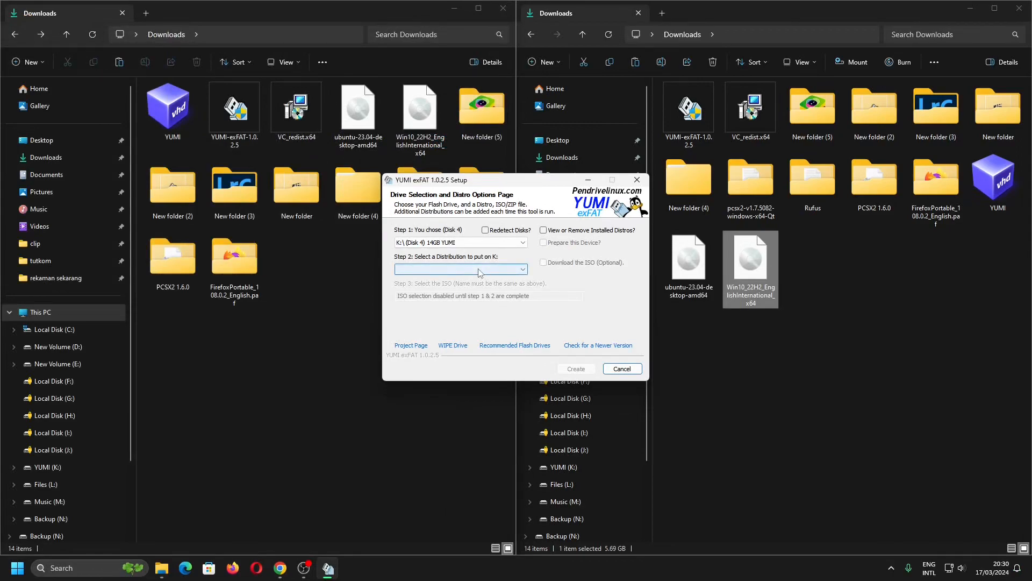
# Choose Ubuntu as the distribution to put on K:.
pyautogui.click(483, 244)
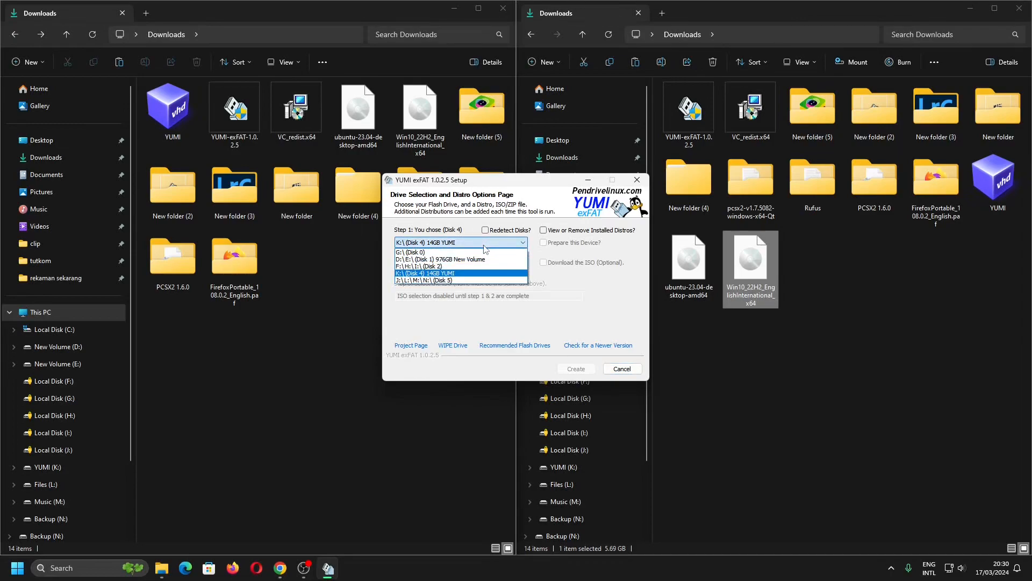
pyautogui.click(486, 247)
pyautogui.click(486, 269)
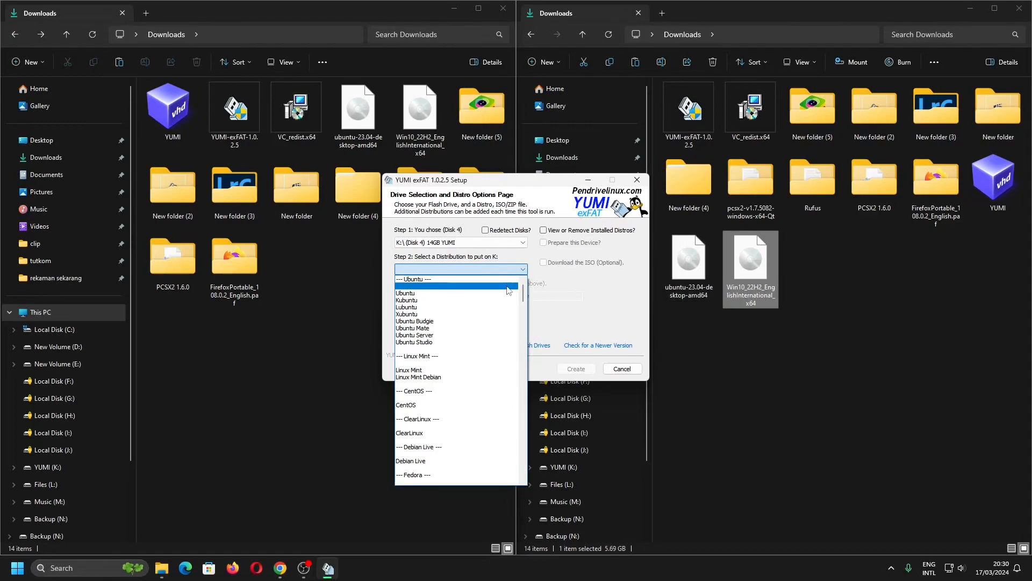
pyautogui.click(459, 295)
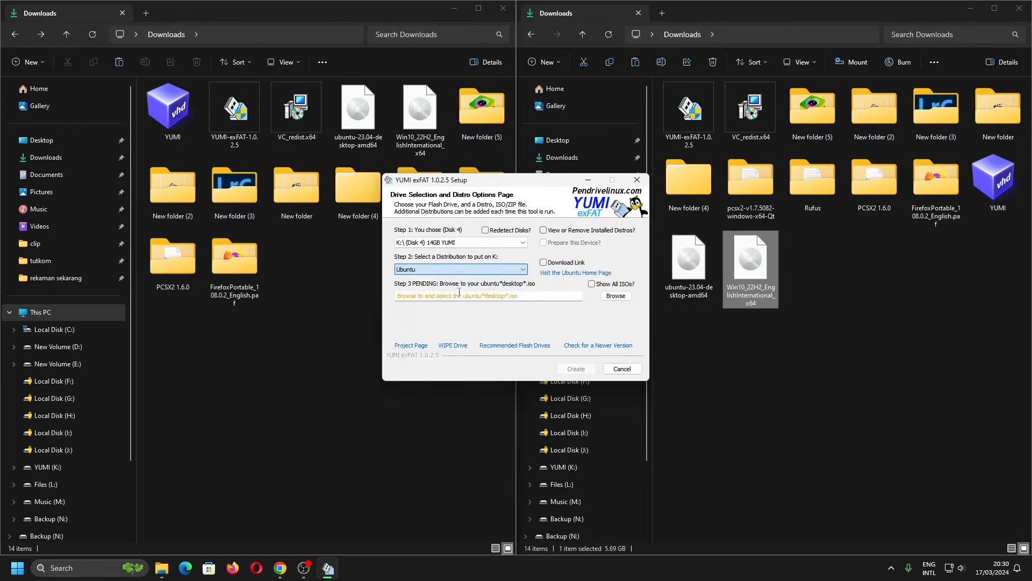
# Browse to and select the ubuntu-23.04-desktop-amd64 ISO from Downloads.
pyautogui.click(615, 295)
pyautogui.scroll(-3, 699, 329)
pyautogui.click(524, 381)
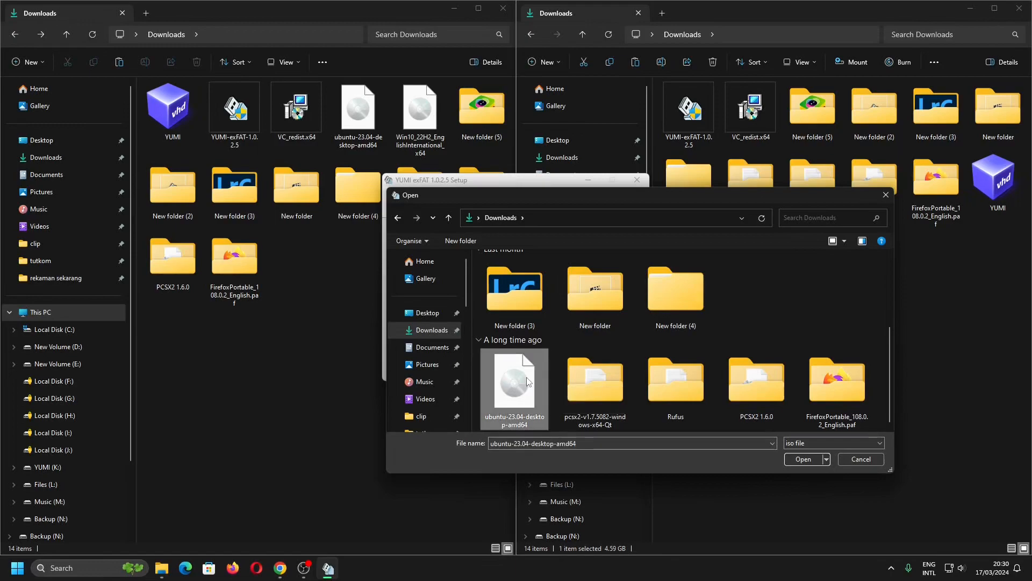
pyautogui.doubleClick(527, 381)
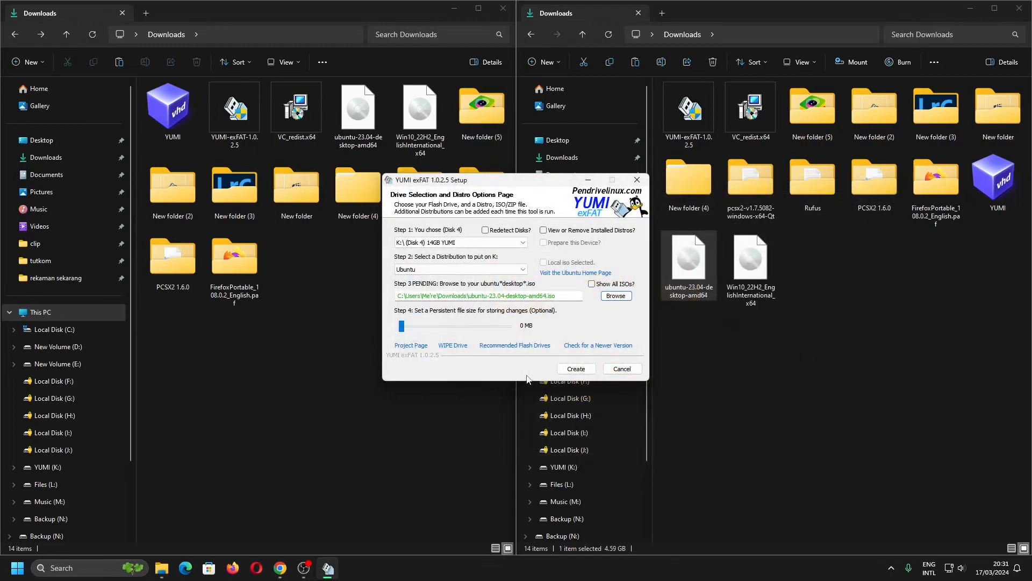
# Create the Ubuntu entry on the USB drive.
pyautogui.click(575, 369)
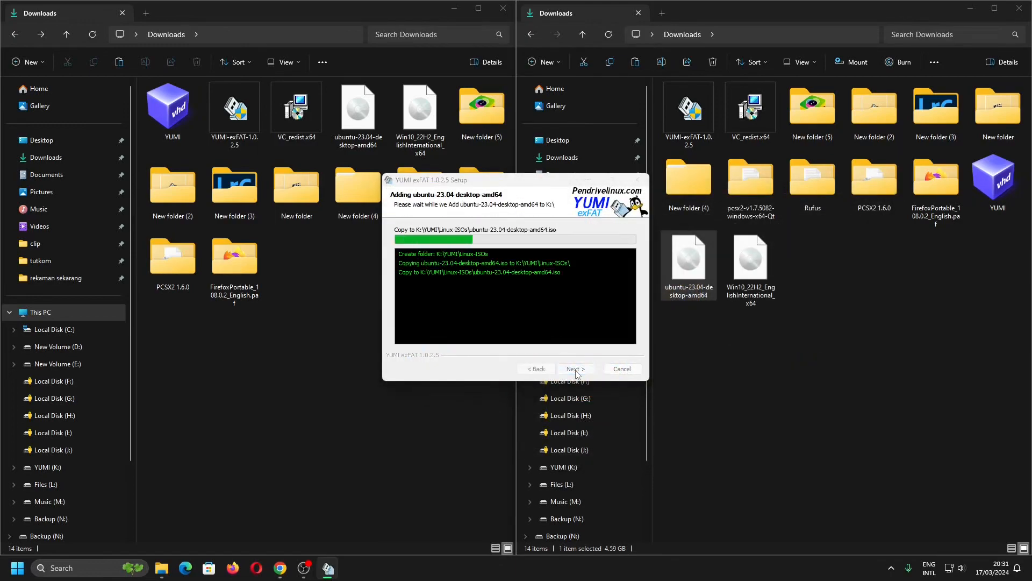
pyautogui.click(254, 353)
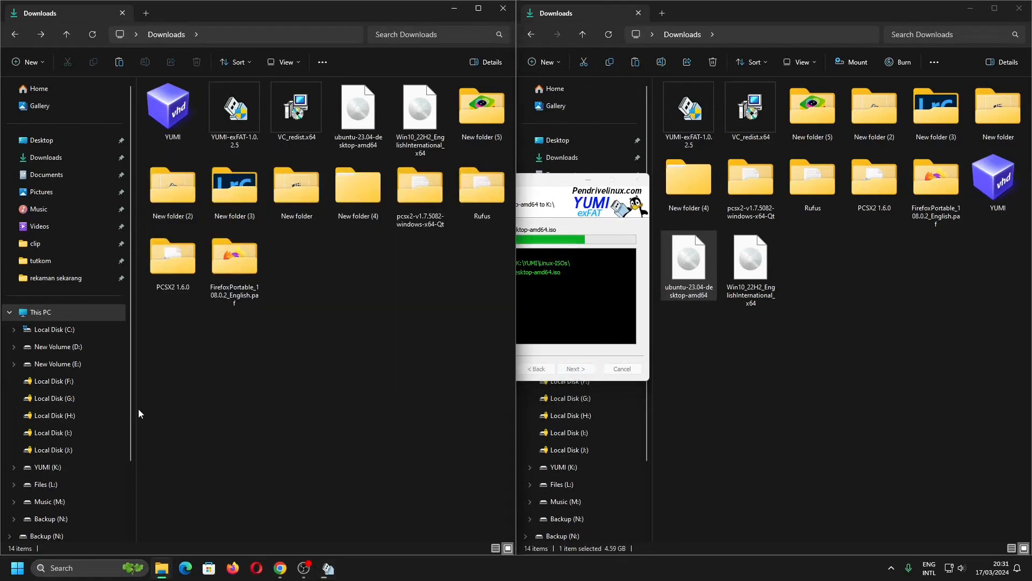
# Open the YUMI (K:) drive in the left Explorer window and return to the installer.
pyautogui.click(76, 468)
pyautogui.click(538, 292)
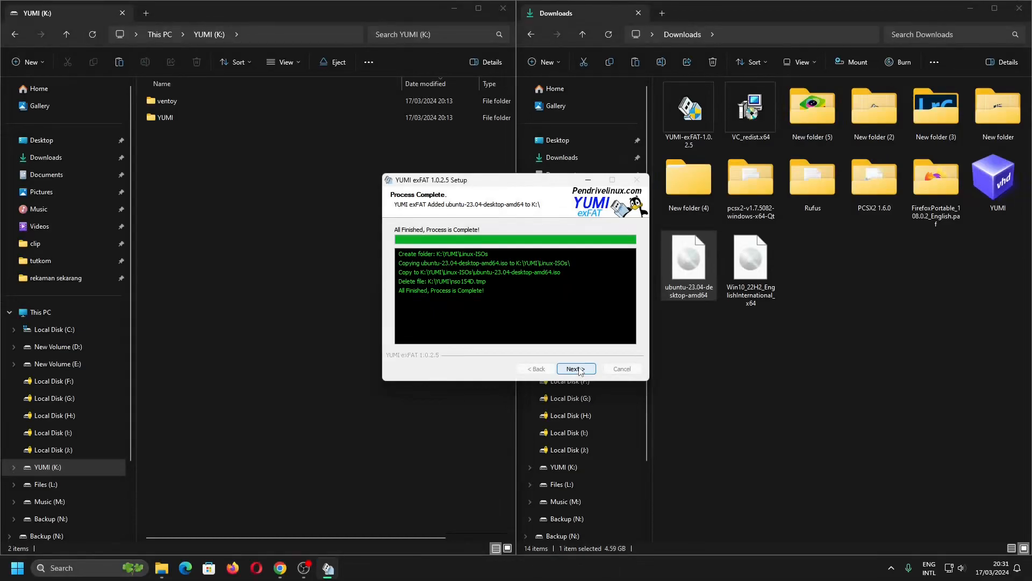
# Continue past the completed Ubuntu install and choose to add more ISOs to K:.
pyautogui.click(577, 369)
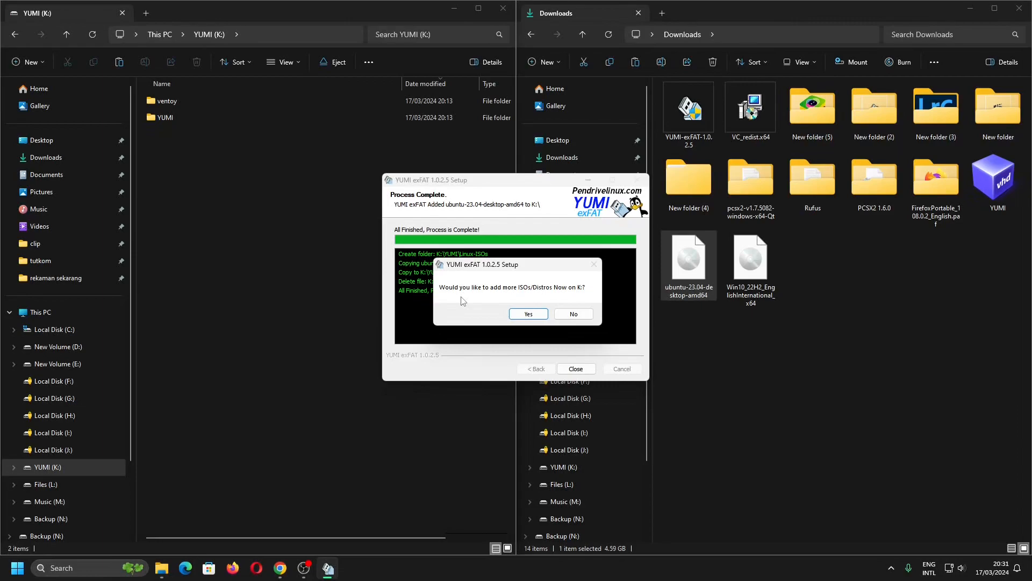
pyautogui.click(527, 316)
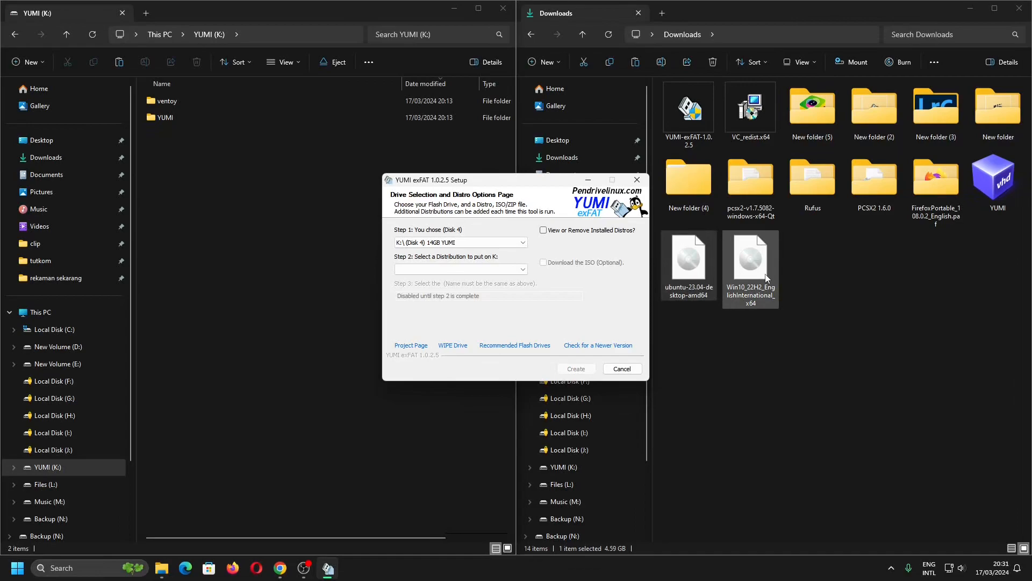
# Choose Windows 10 Installer ISO as the distribution to put on K:.
pyautogui.click(521, 270)
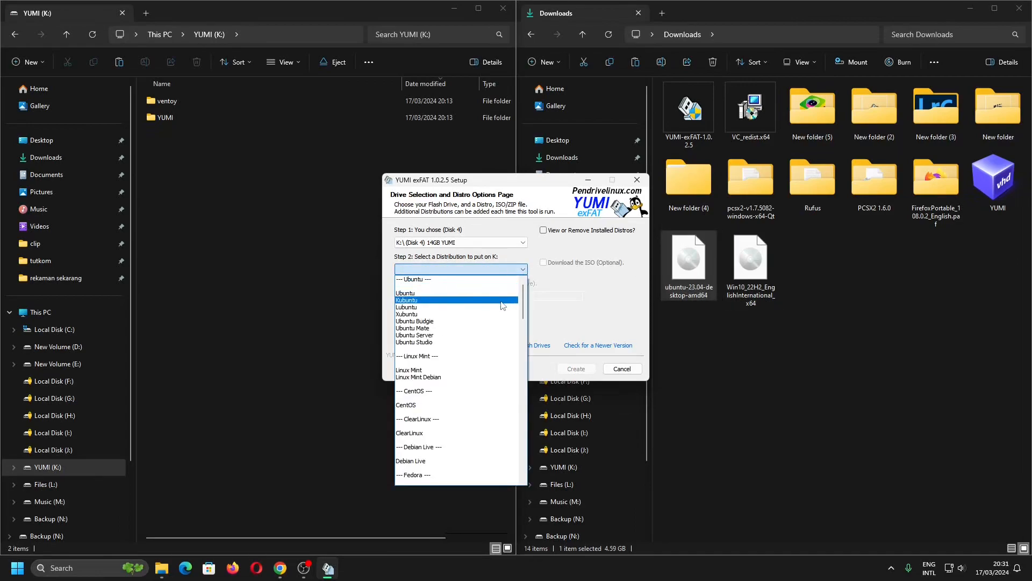
pyautogui.scroll(-6, 503, 305)
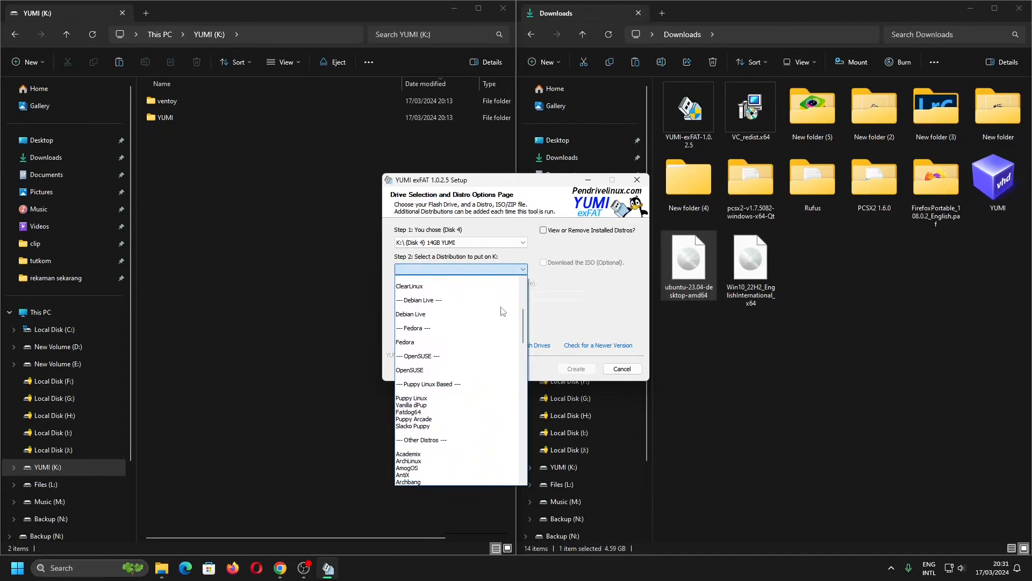
pyautogui.scroll(-12, 502, 311)
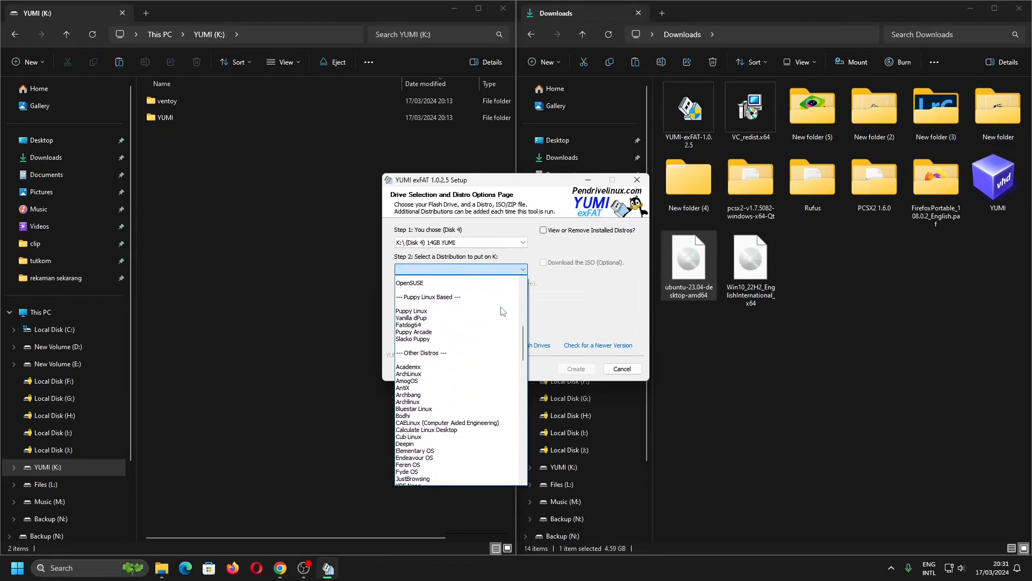
pyautogui.scroll(-15, 501, 310)
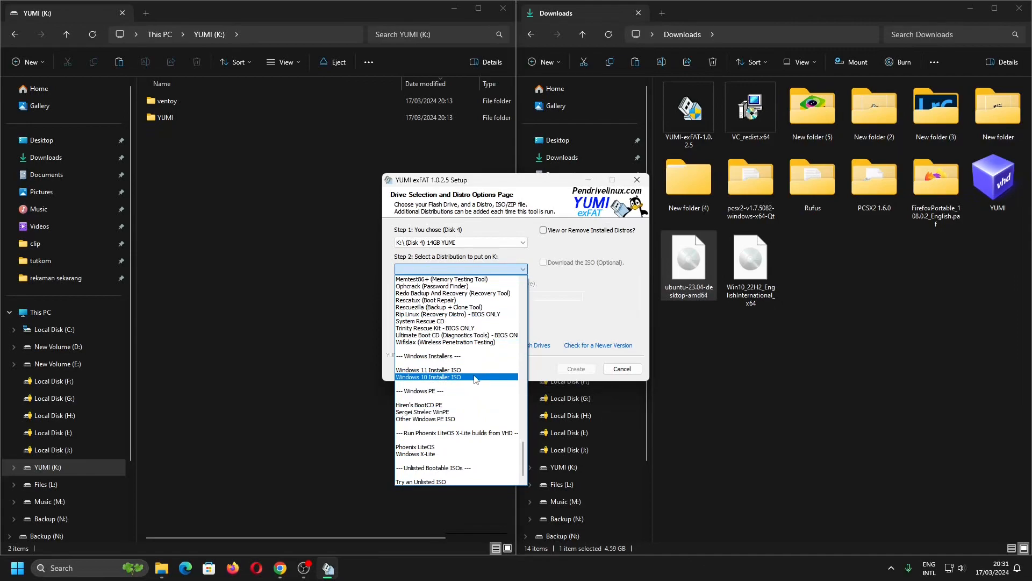
pyautogui.click(474, 377)
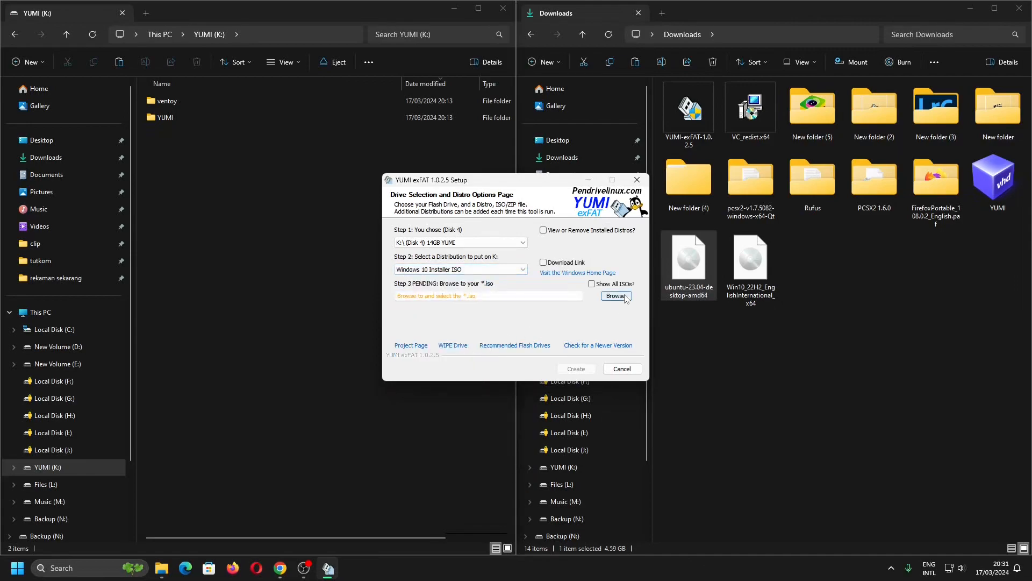
# Browse to and select the Win10_22H2_EnglishInternational_x64 ISO from Downloads.
pyautogui.click(615, 296)
pyautogui.scroll(-5, 646, 301)
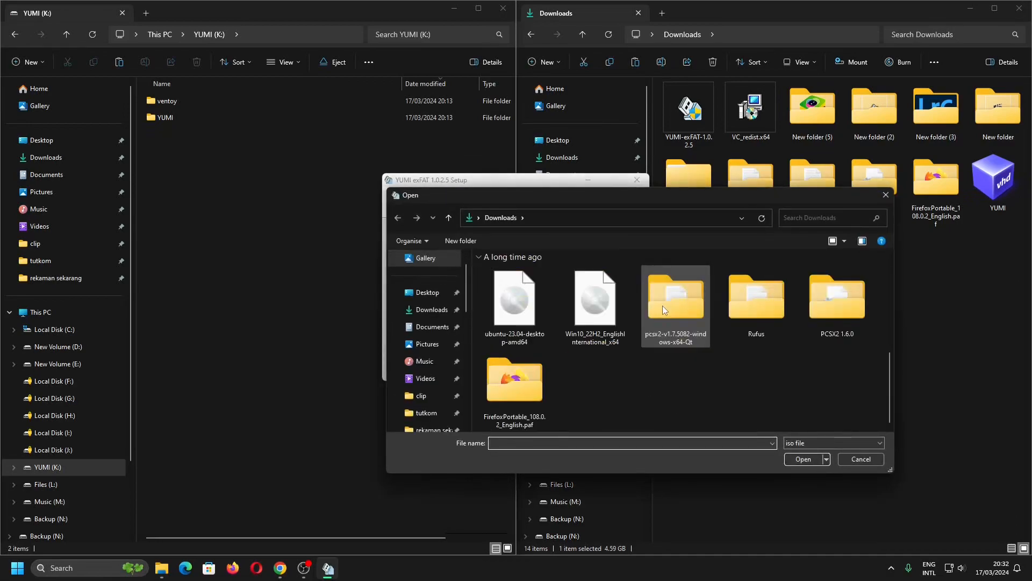
pyautogui.click(607, 311)
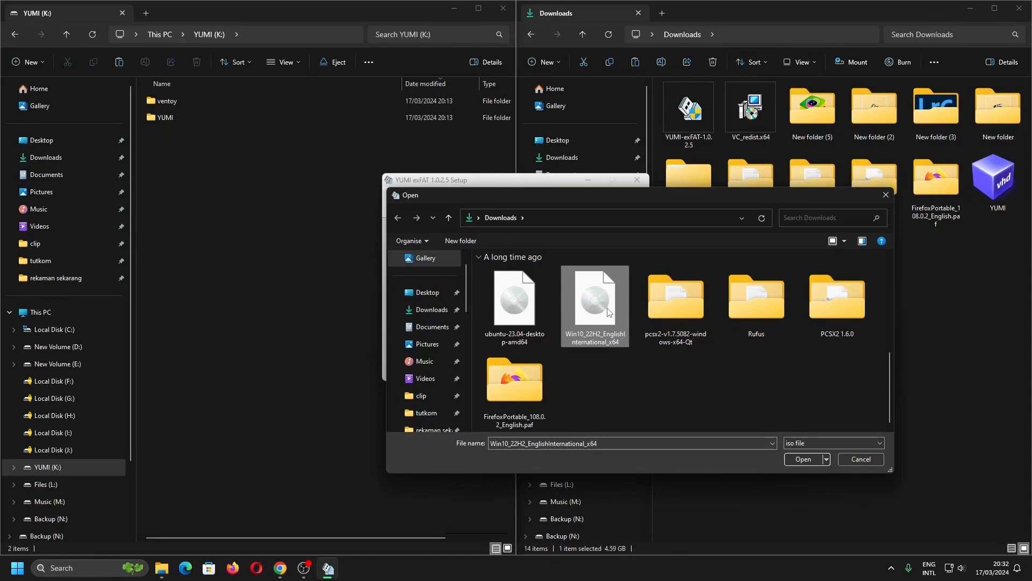
pyautogui.doubleClick(607, 311)
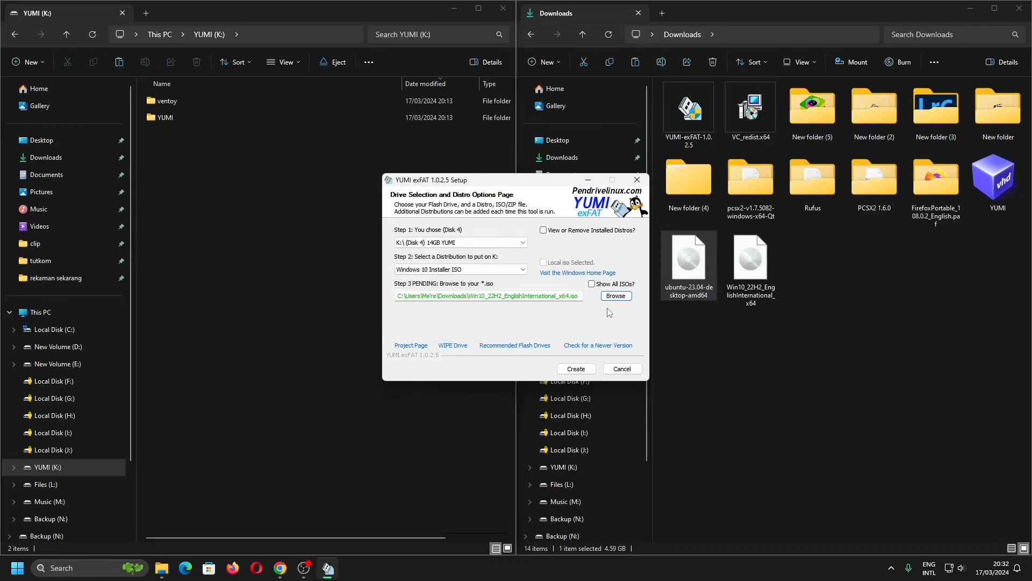
# Create the Windows 10 entry, decline adding more ISOs, and finish the wizard.
pyautogui.click(581, 368)
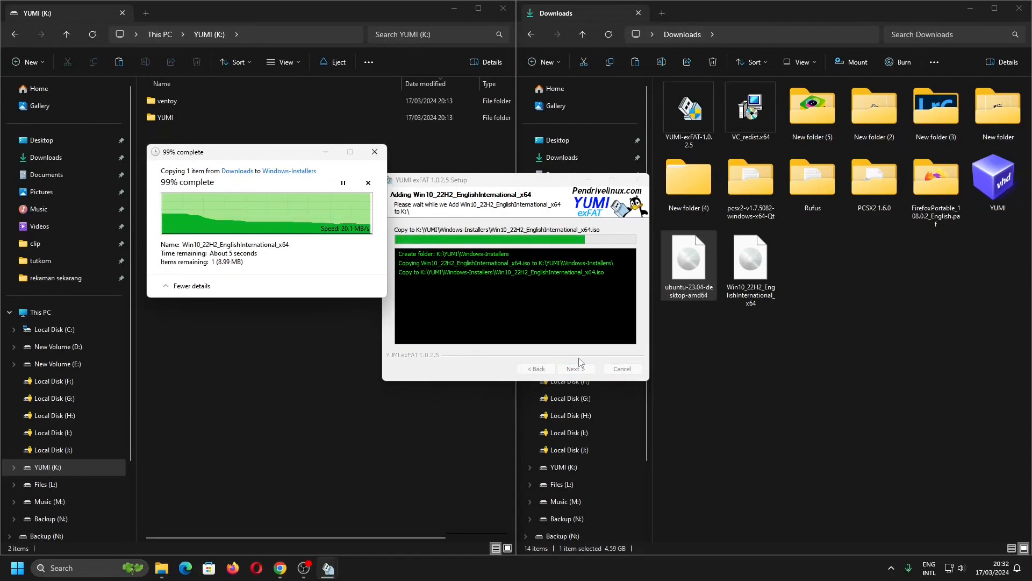
pyautogui.click(579, 367)
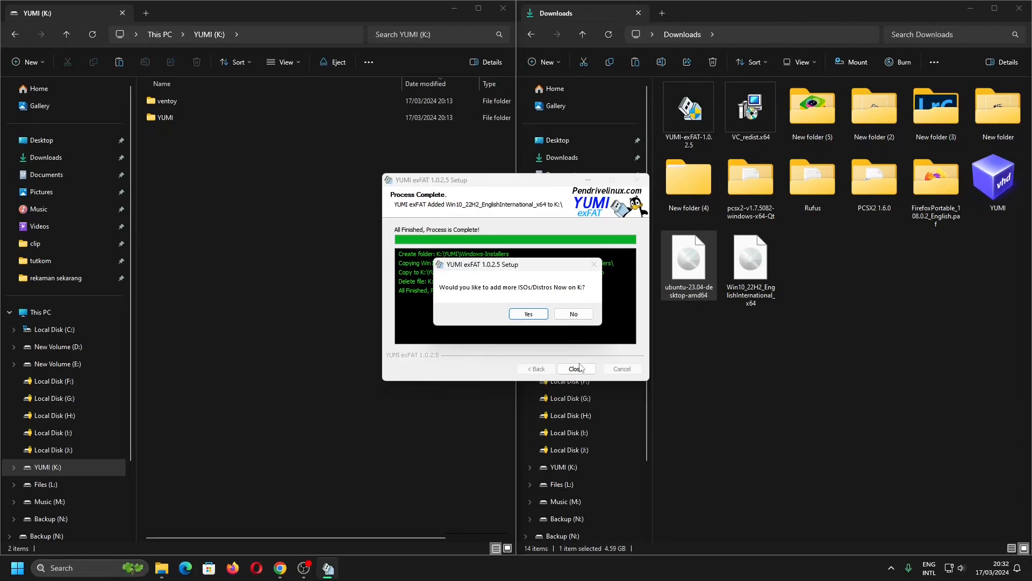
pyautogui.click(574, 317)
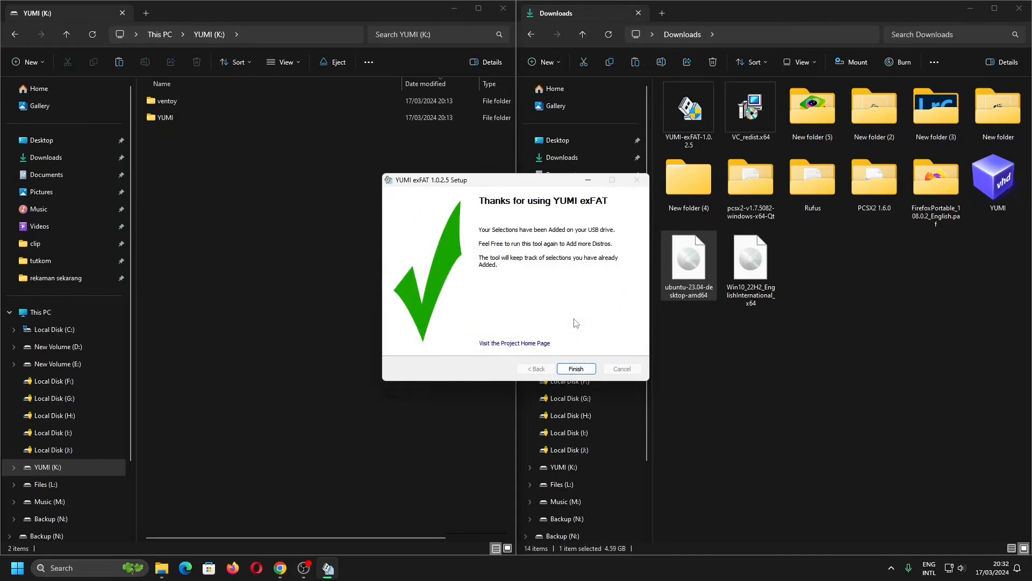
pyautogui.click(576, 369)
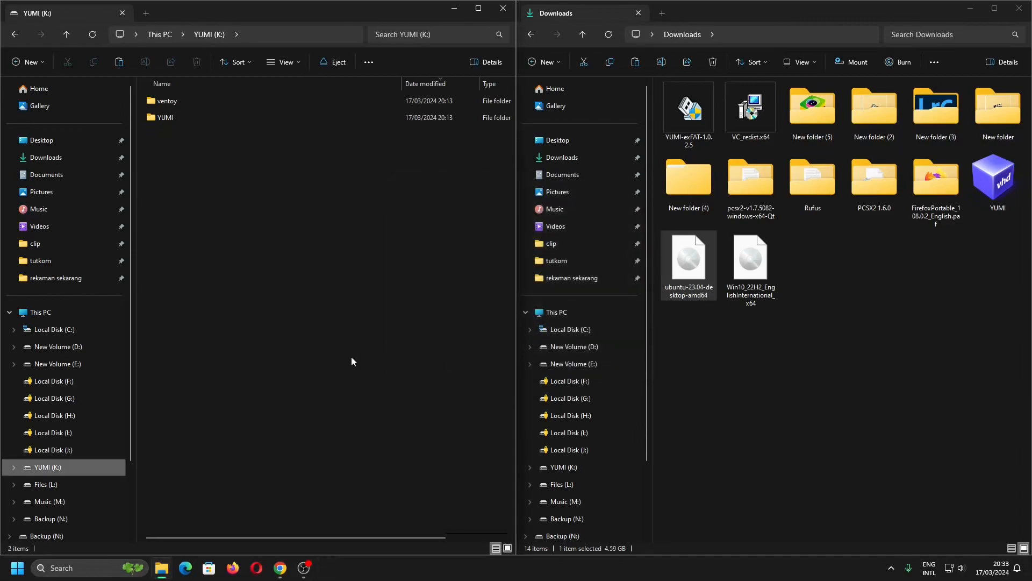
# Open the YUMI folder on the K: drive.
pyautogui.doubleClick(224, 121)
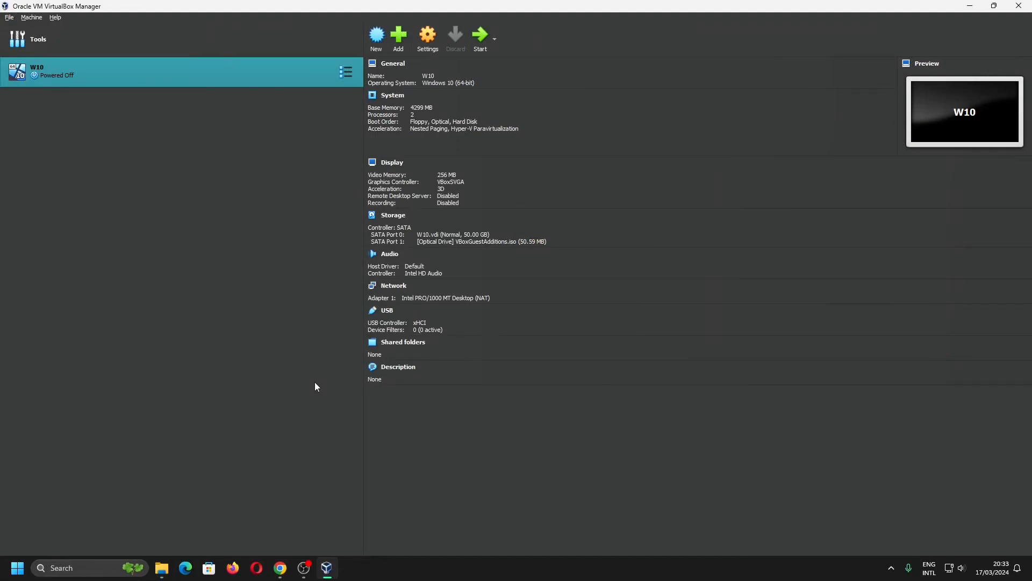
# Create a new Windows 10 (64-bit) virtual machine named PC with 2048 MB memory, 2 processors and a 50 GB virtual disk.
pyautogui.click(376, 35)
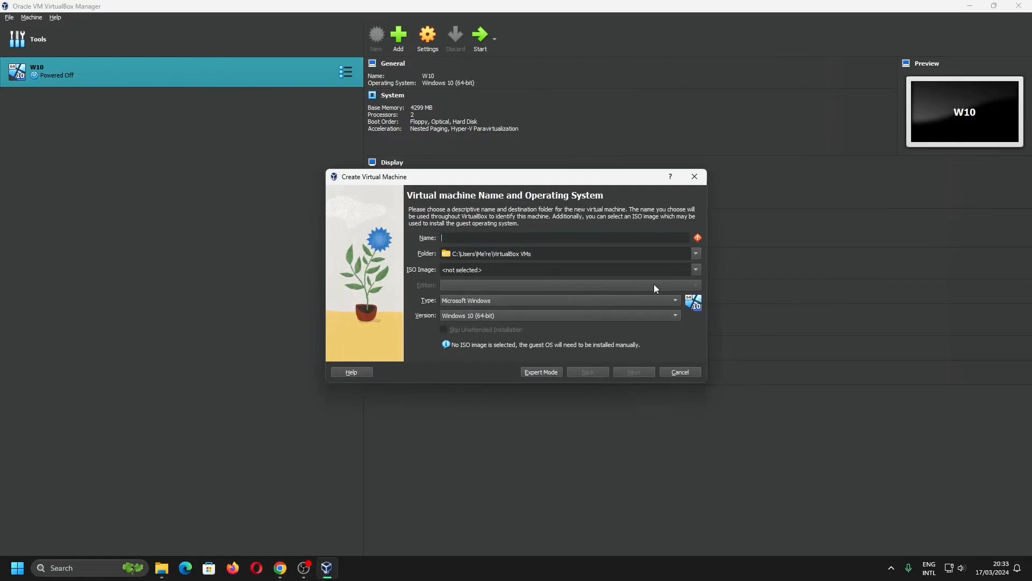
pyautogui.click(695, 270)
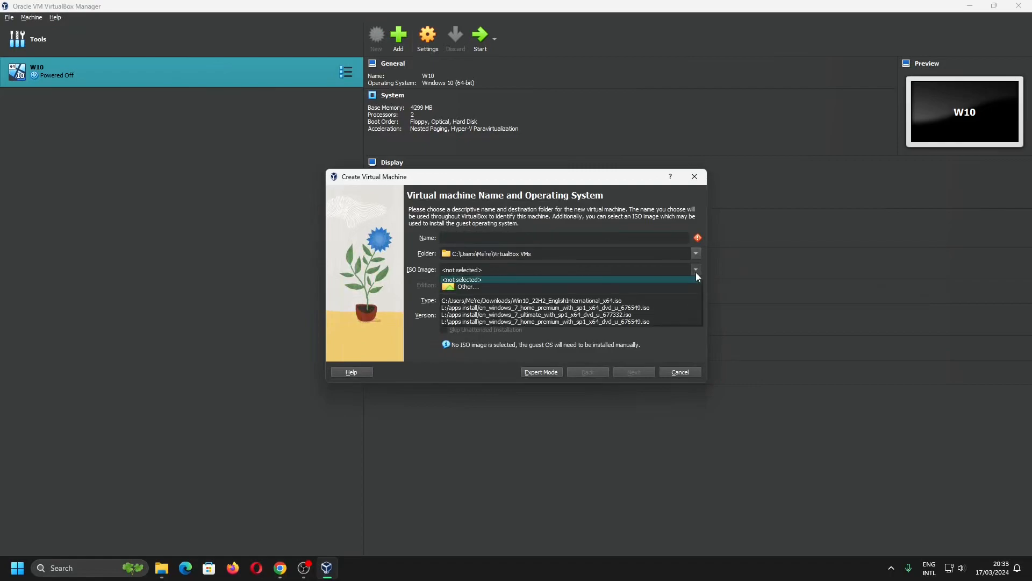
pyautogui.click(587, 200)
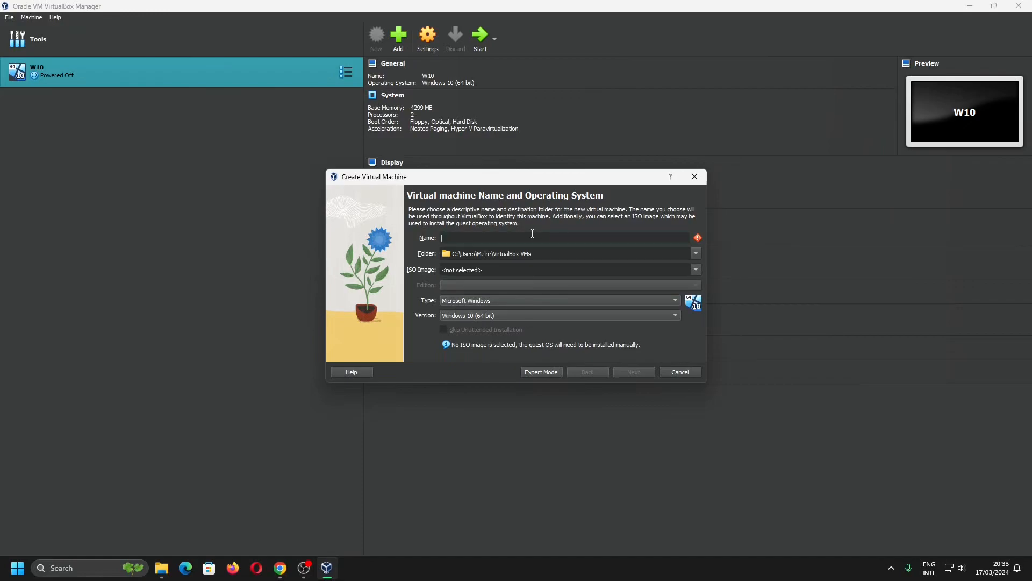
pyautogui.write('PC')
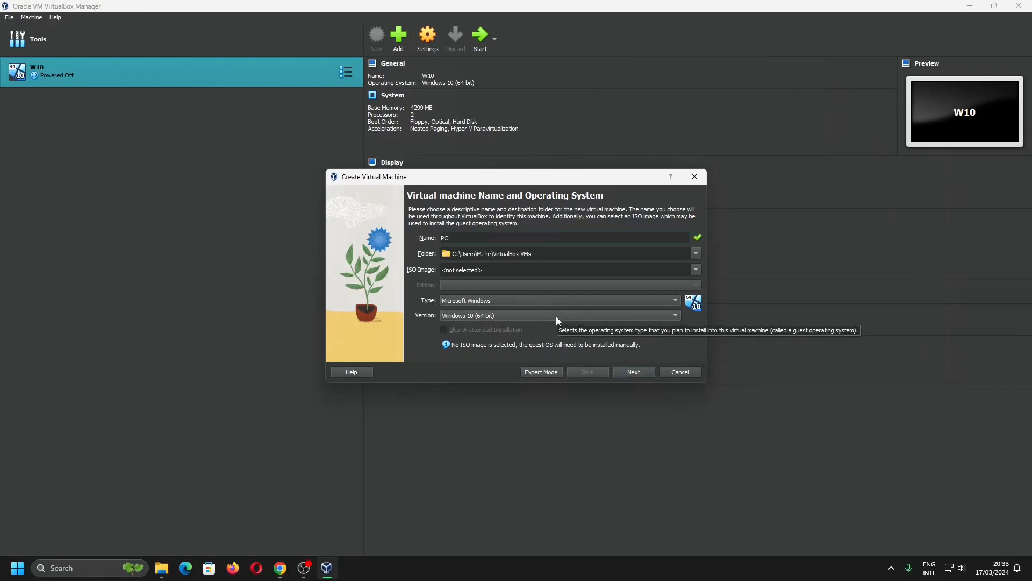
pyautogui.click(640, 371)
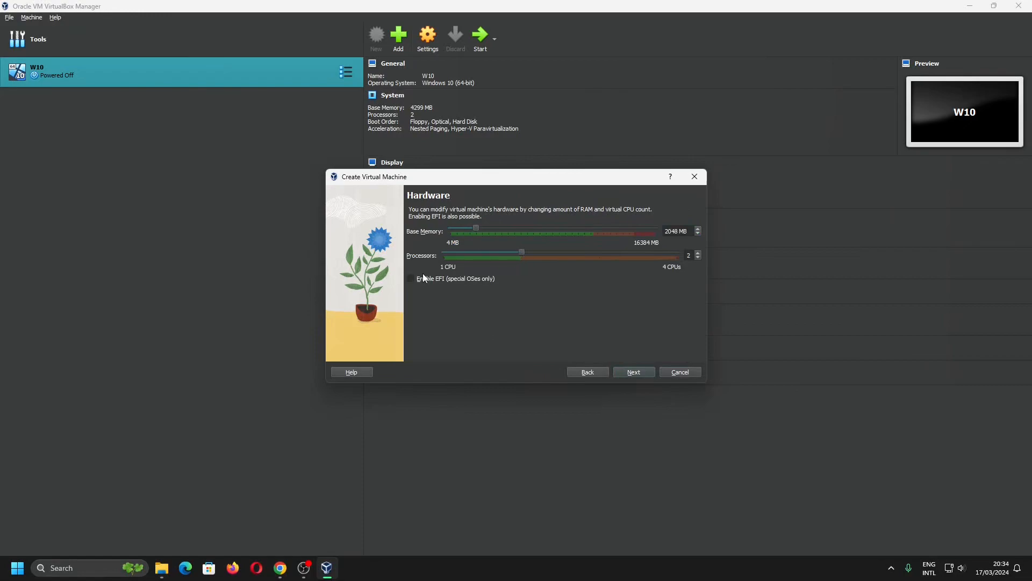
pyautogui.click(644, 374)
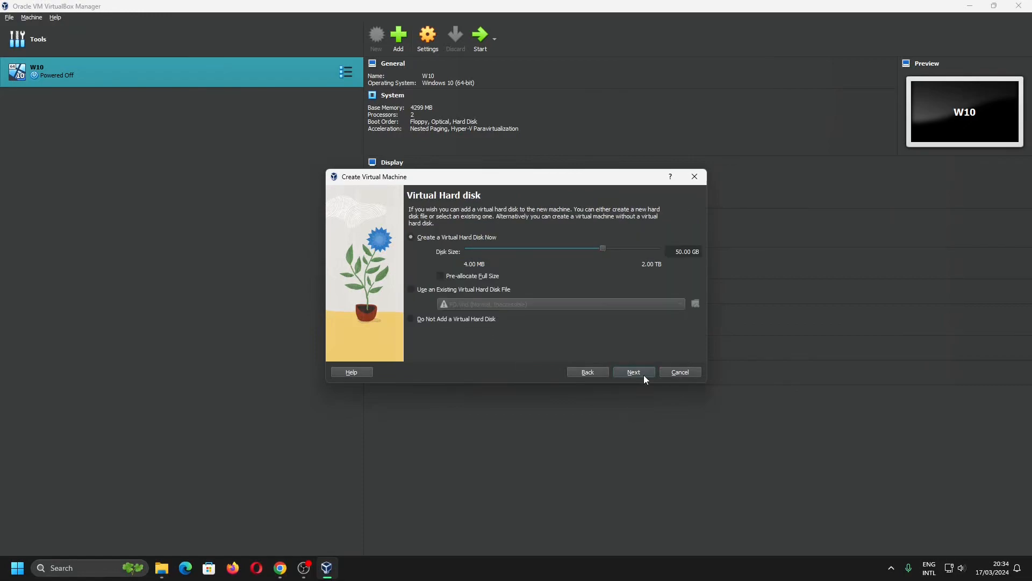
pyautogui.click(644, 376)
pyautogui.click(644, 377)
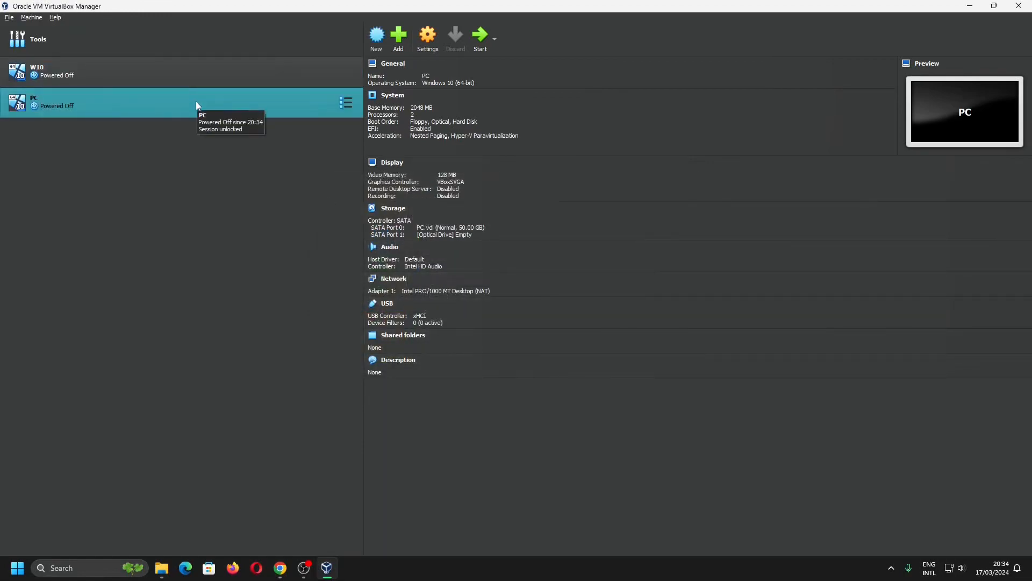
# Add a USB storage controller in the PC machine's storage settings.
pyautogui.click(429, 52)
pyautogui.click(619, 392)
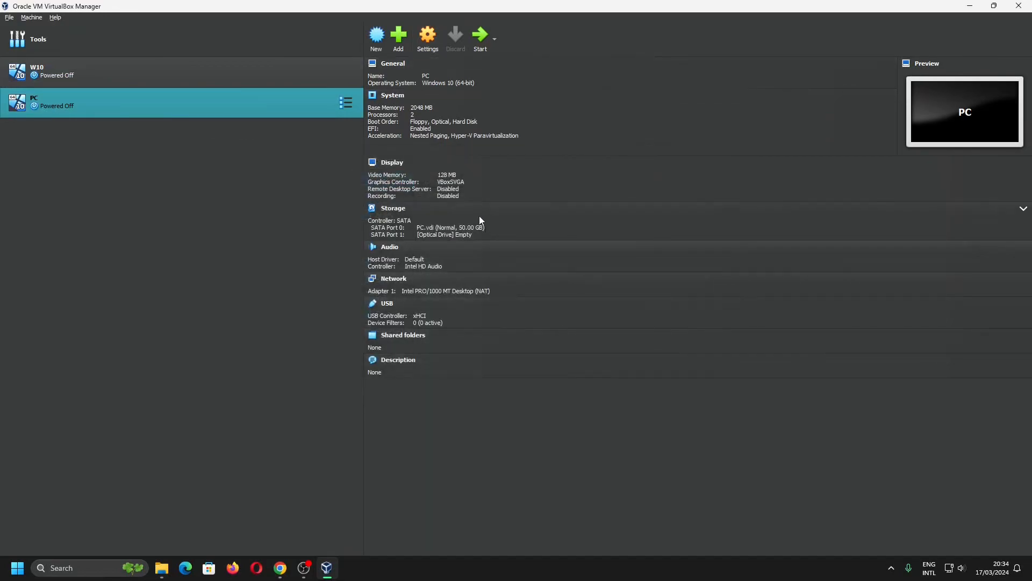
pyautogui.click(392, 213)
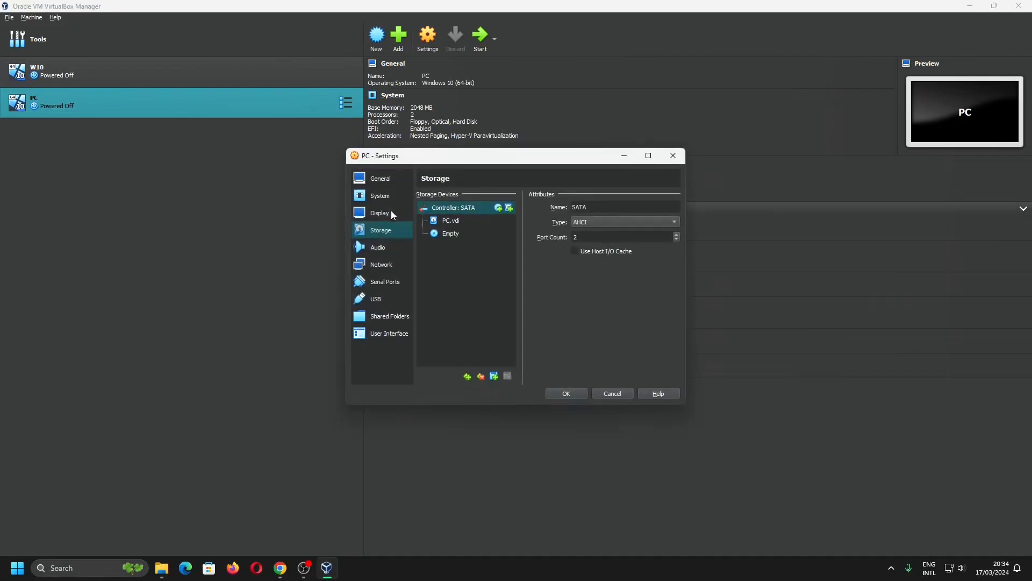
pyautogui.click(467, 376)
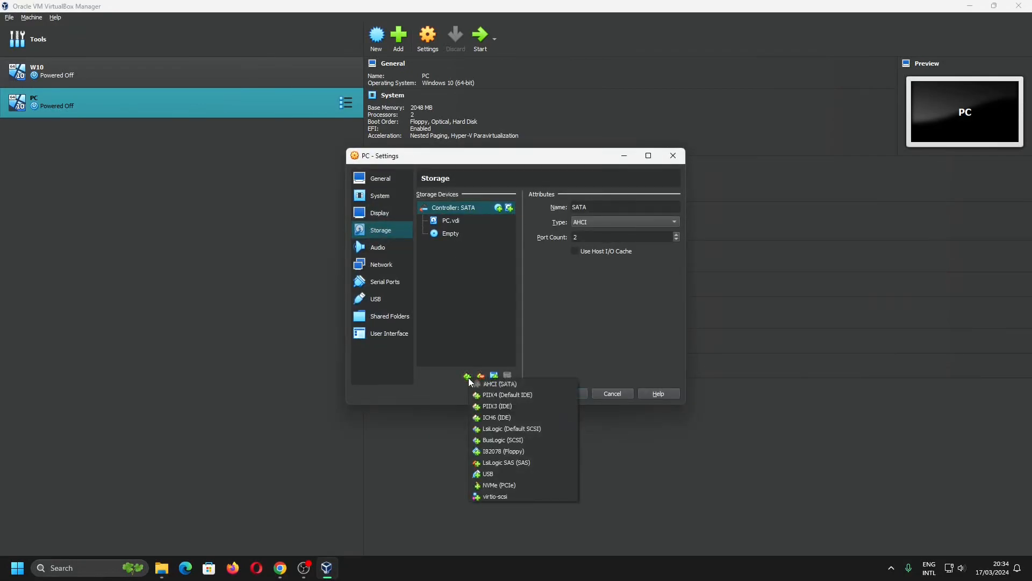
pyautogui.click(509, 473)
# Attach the YUMI.vhd hard disk from Downloads to the USB controller and save the settings.
pyautogui.click(508, 246)
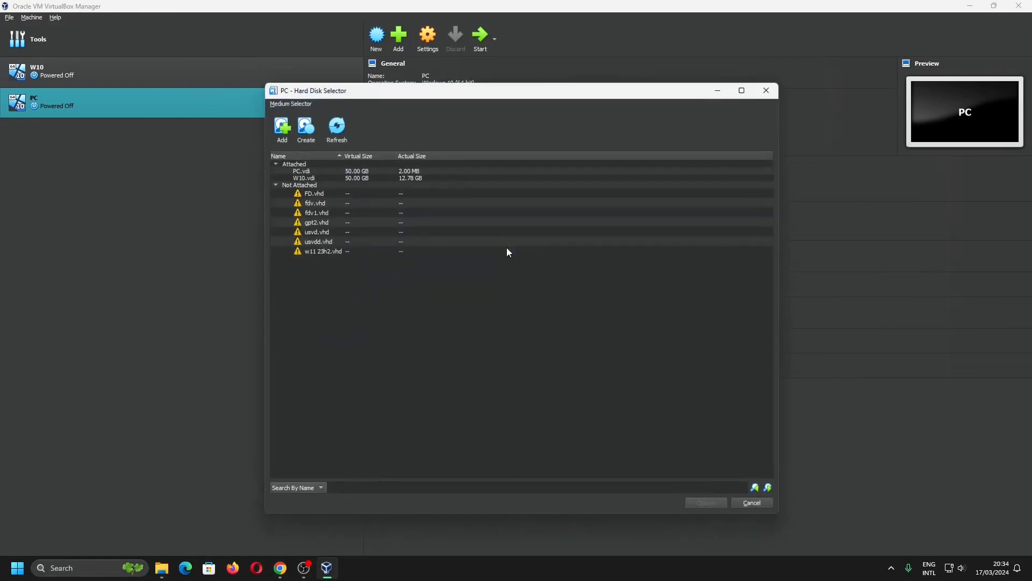
pyautogui.click(281, 125)
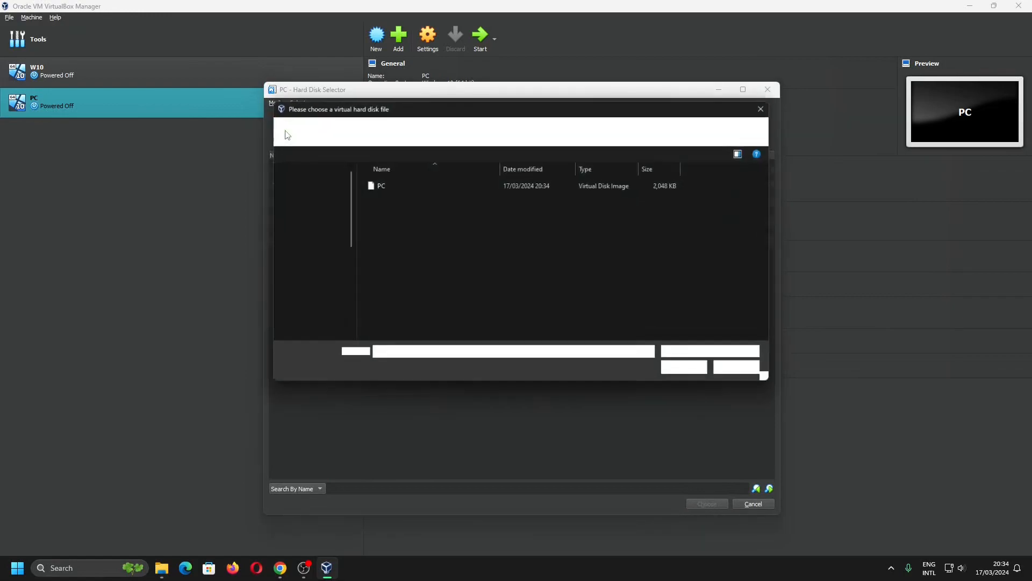
pyautogui.click(313, 221)
pyautogui.click(377, 215)
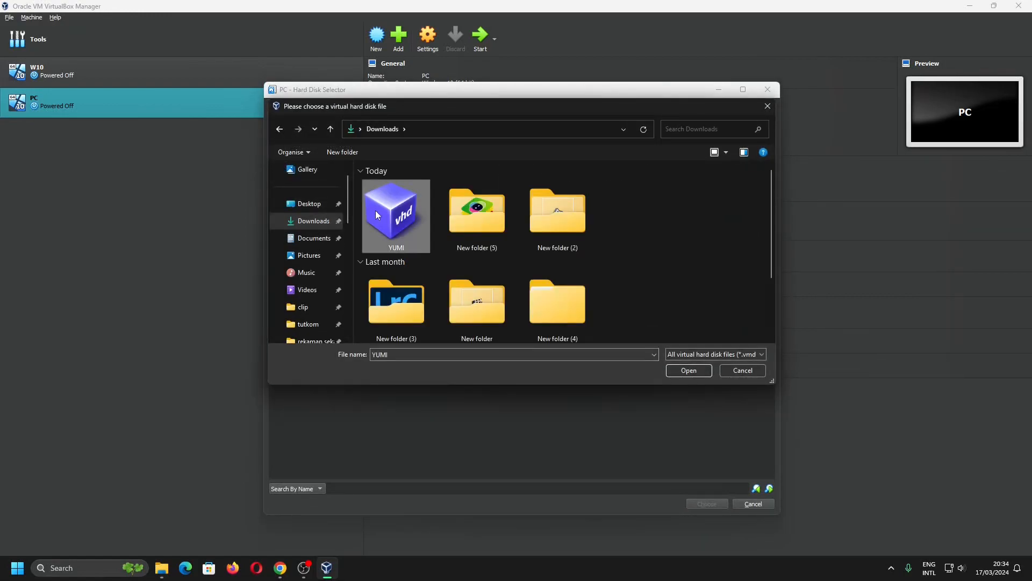
pyautogui.doubleClick(377, 214)
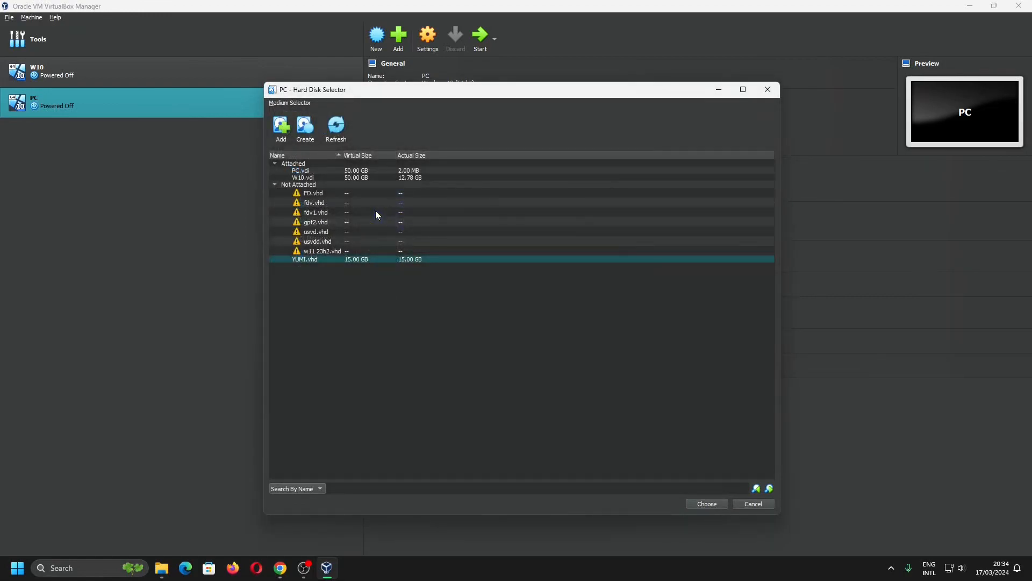
pyautogui.click(700, 504)
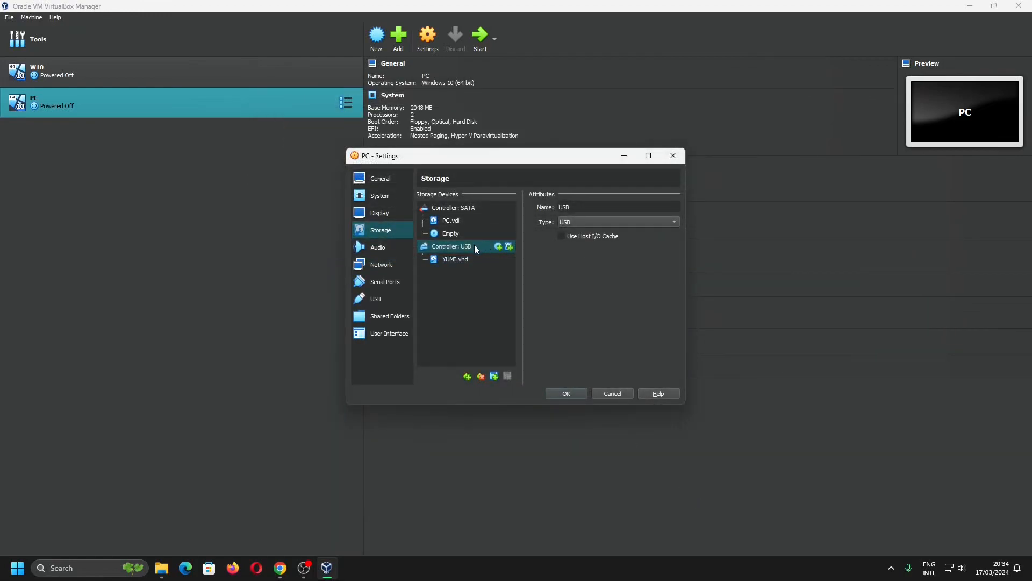
pyautogui.click(559, 394)
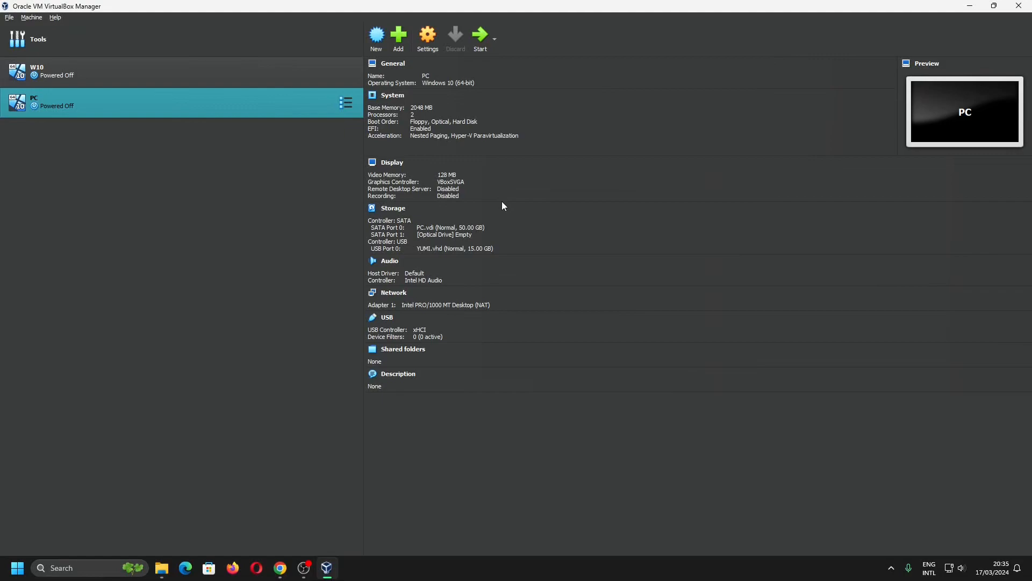
# Try to start the PC virtual machine.
pyautogui.click(485, 39)
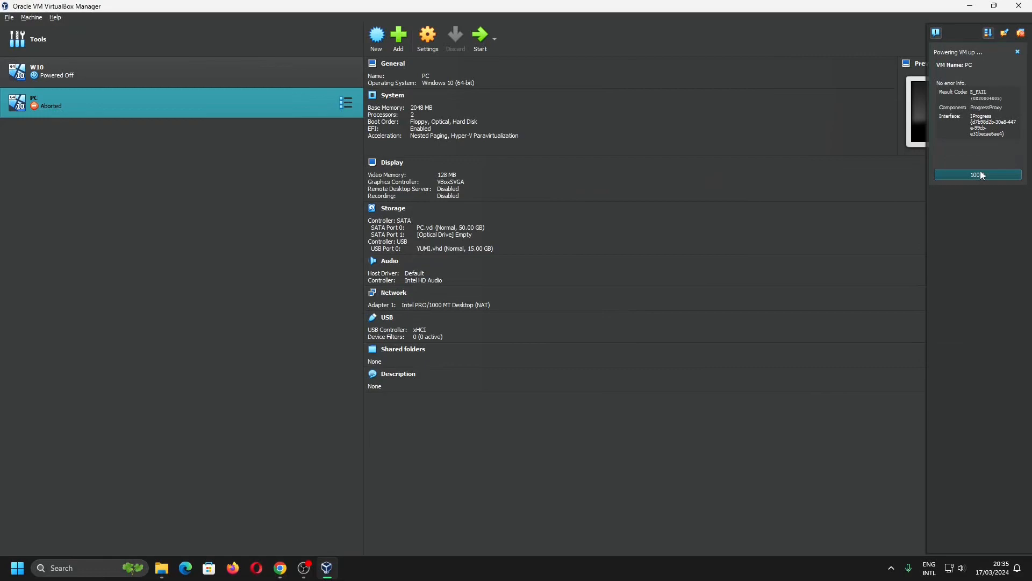
# Inspect the PC machine's storage controllers and the YUMI.vhd attachment settings.
pyautogui.click(393, 209)
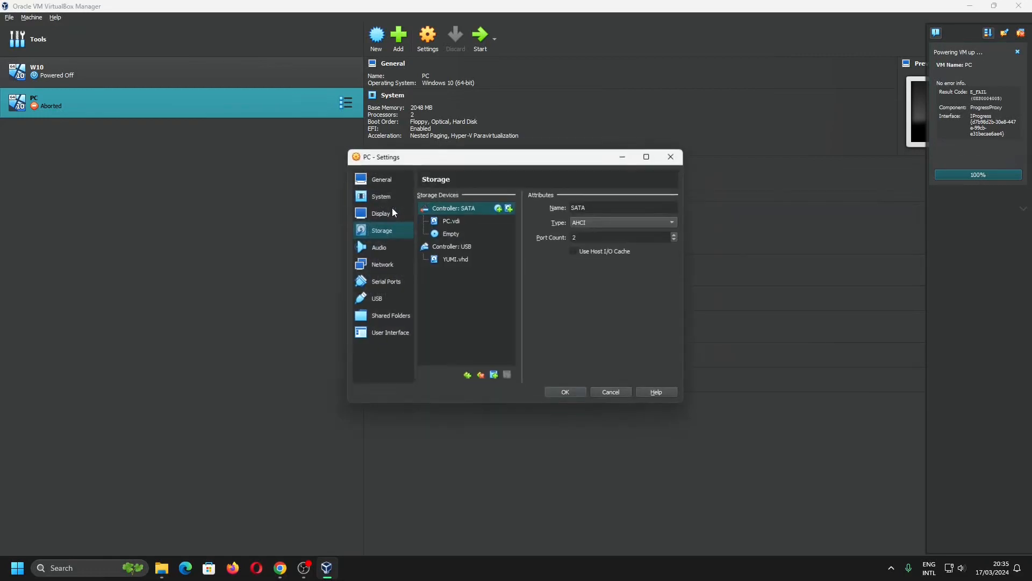
pyautogui.click(432, 261)
pyautogui.click(482, 208)
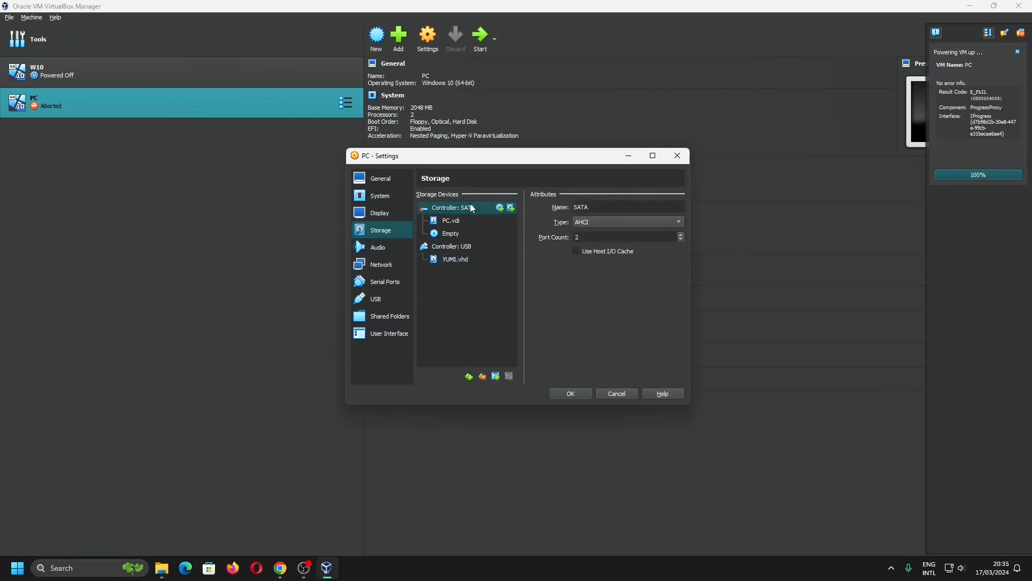
pyautogui.click(467, 246)
pyautogui.click(590, 224)
pyautogui.click(493, 301)
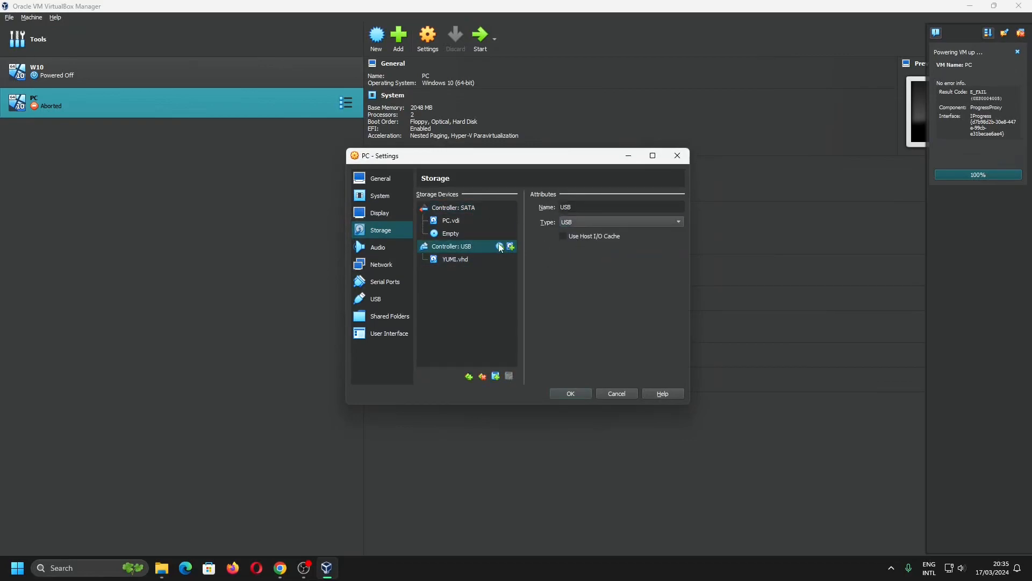
pyautogui.click(466, 259)
pyautogui.click(627, 208)
pyautogui.click(522, 296)
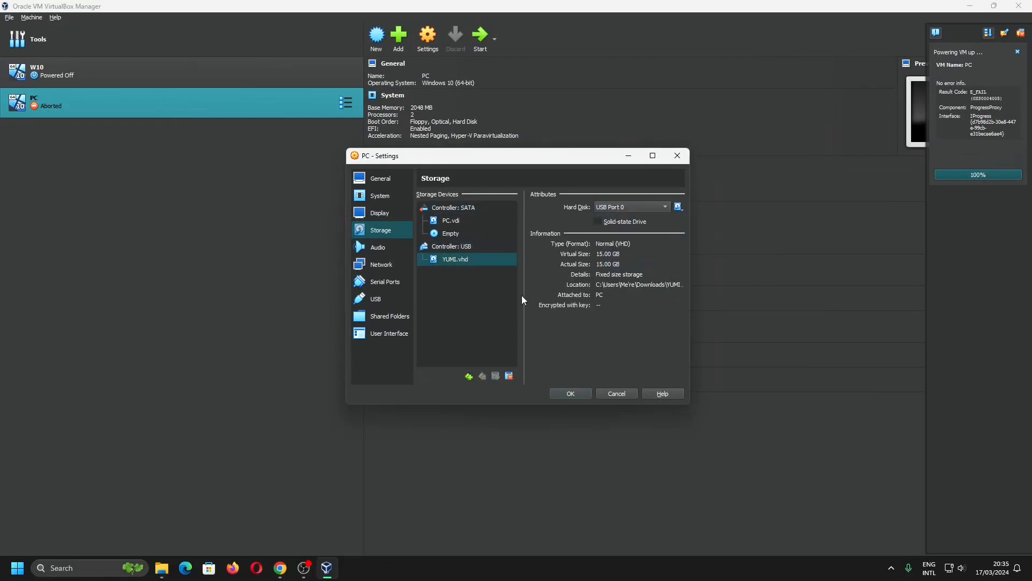
pyautogui.click(570, 393)
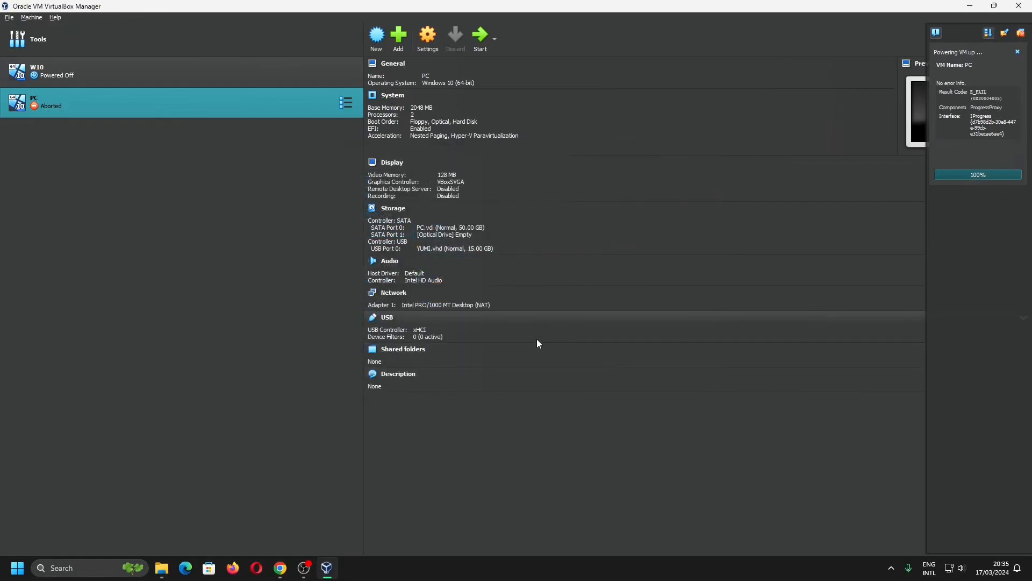
# Attach the YUMI.vhd hard disk from Downloads to the SATA controller as well.
pyautogui.click(1020, 36)
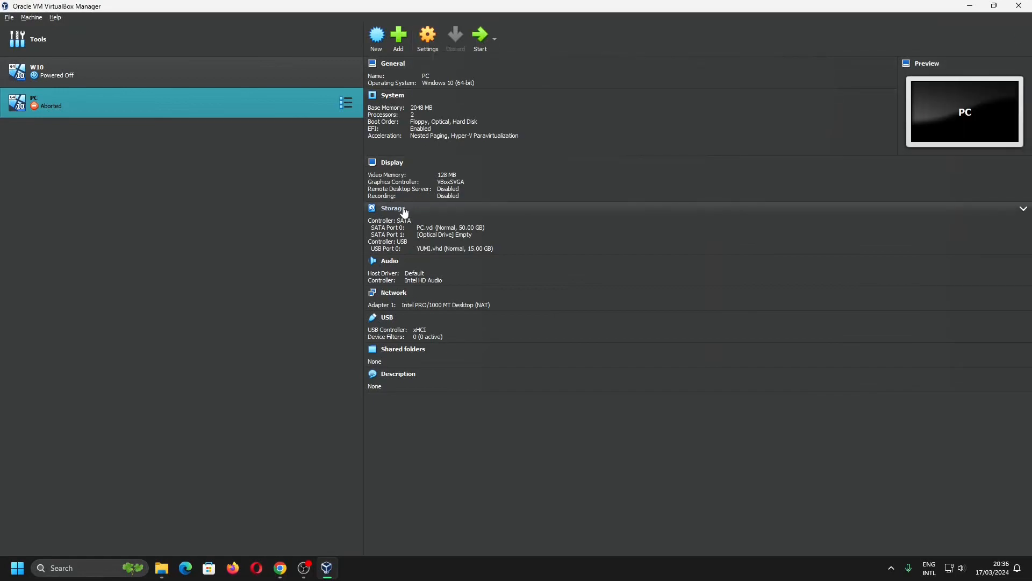
pyautogui.click(394, 97)
pyautogui.click(395, 232)
pyautogui.click(461, 249)
pyautogui.click(497, 387)
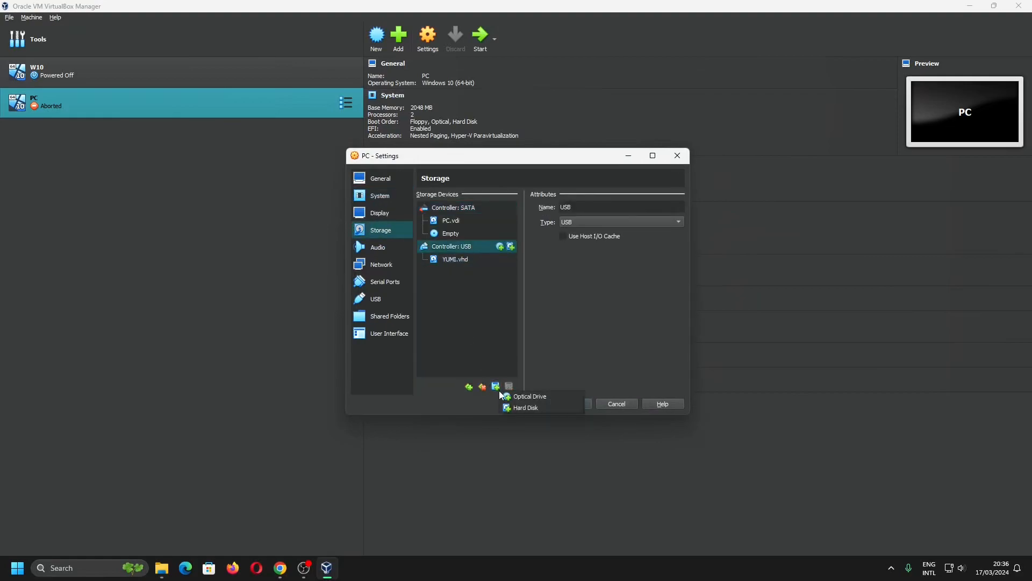
pyautogui.click(457, 208)
pyautogui.click(496, 386)
pyautogui.click(527, 406)
pyautogui.click(279, 127)
pyautogui.click(313, 220)
pyautogui.doubleClick(376, 204)
pyautogui.click(696, 502)
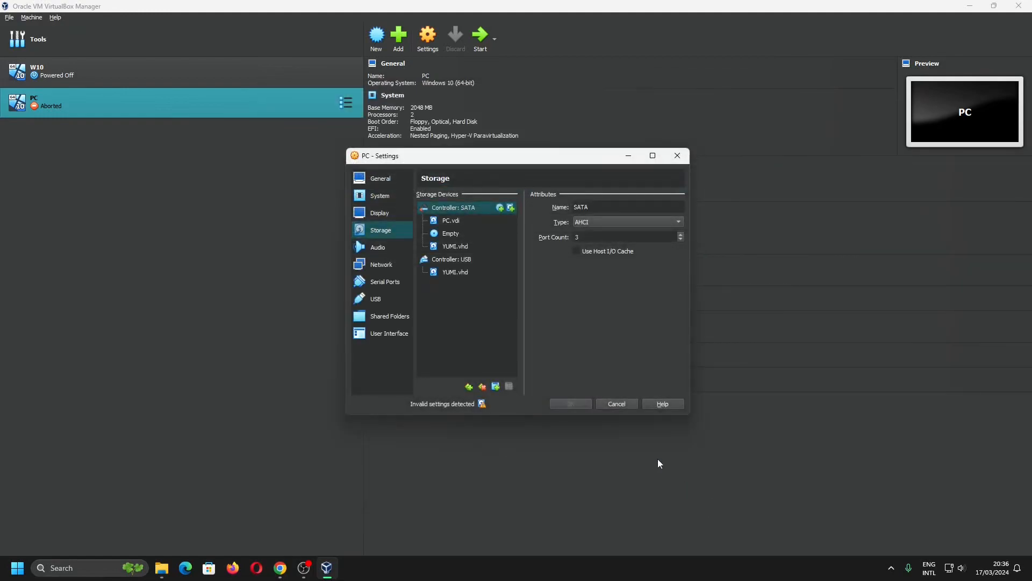
# Remove the USB controller and save the PC machine's storage settings.
pyautogui.click(474, 260)
pyautogui.click(482, 386)
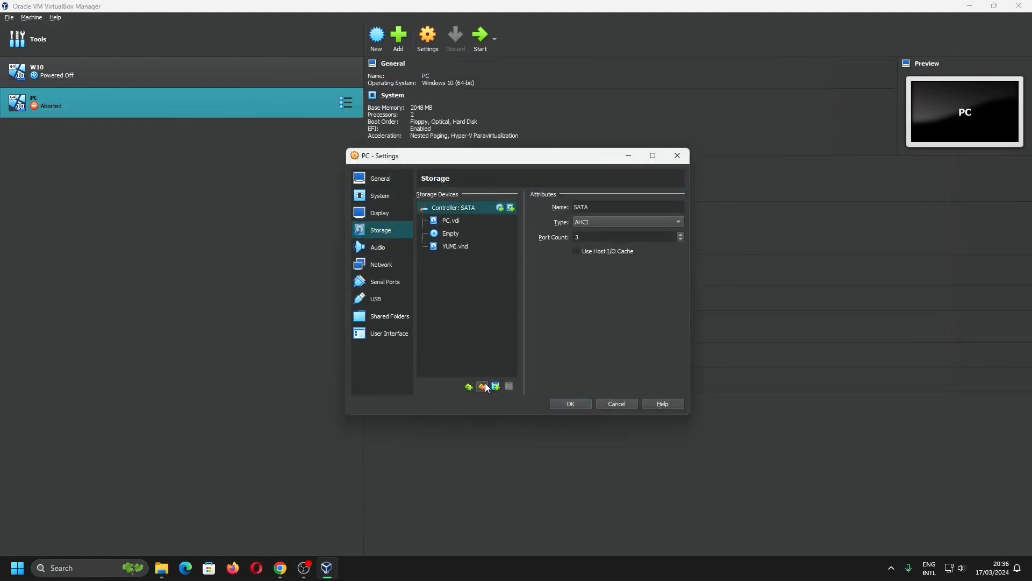
pyautogui.click(459, 246)
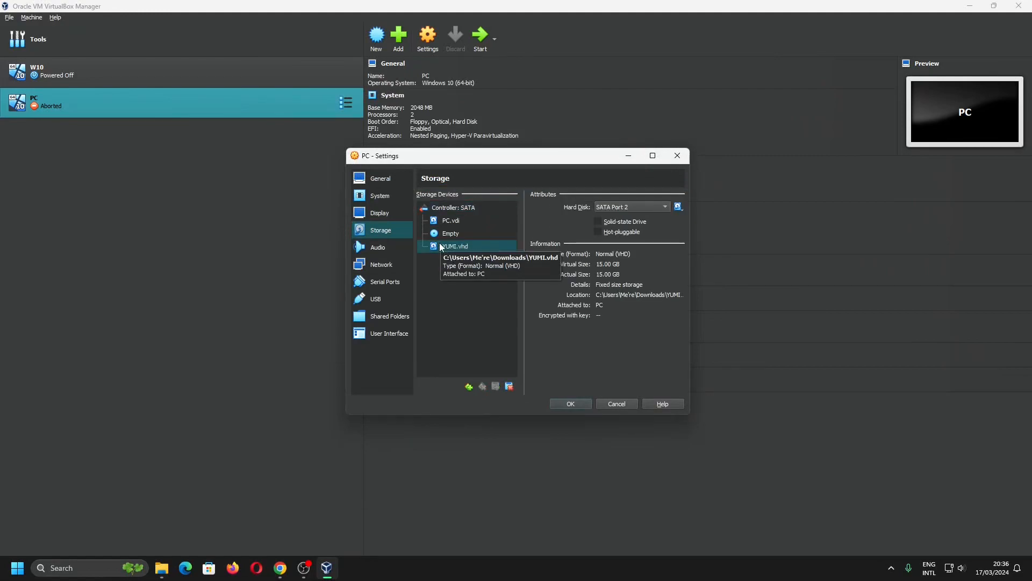
pyautogui.click(571, 404)
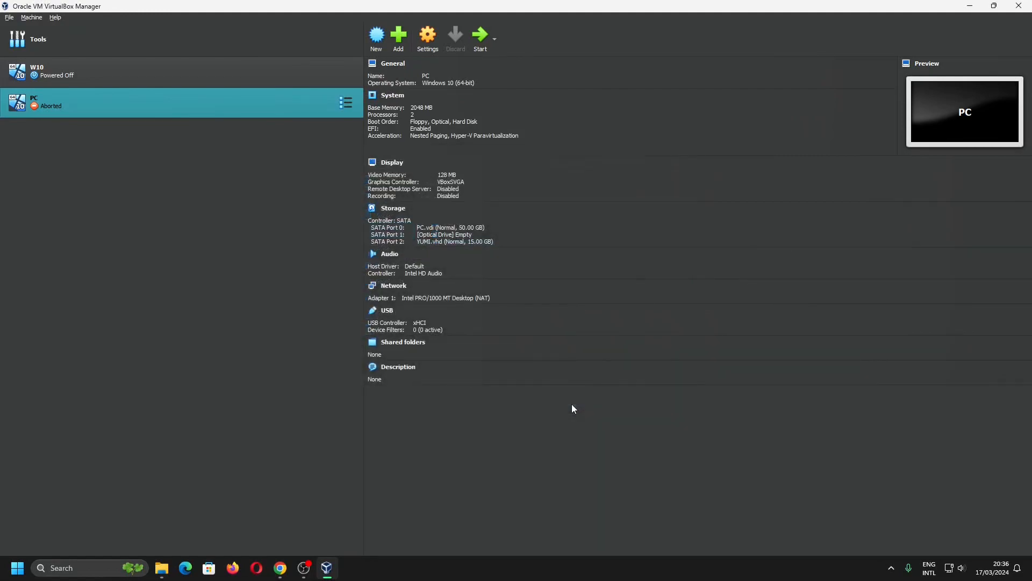
# Try to start the PC virtual machine again.
pyautogui.click(480, 40)
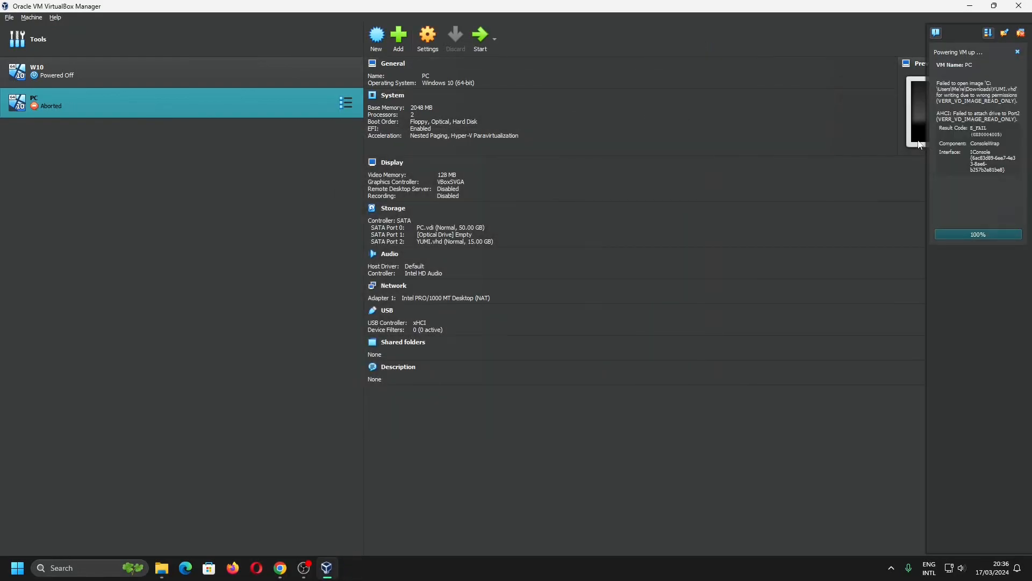
# Open File Explorer and eject the YUMI (K:) drive.
pyautogui.click(17, 567)
pyautogui.moveTo(164, 571)
pyautogui.click(115, 513)
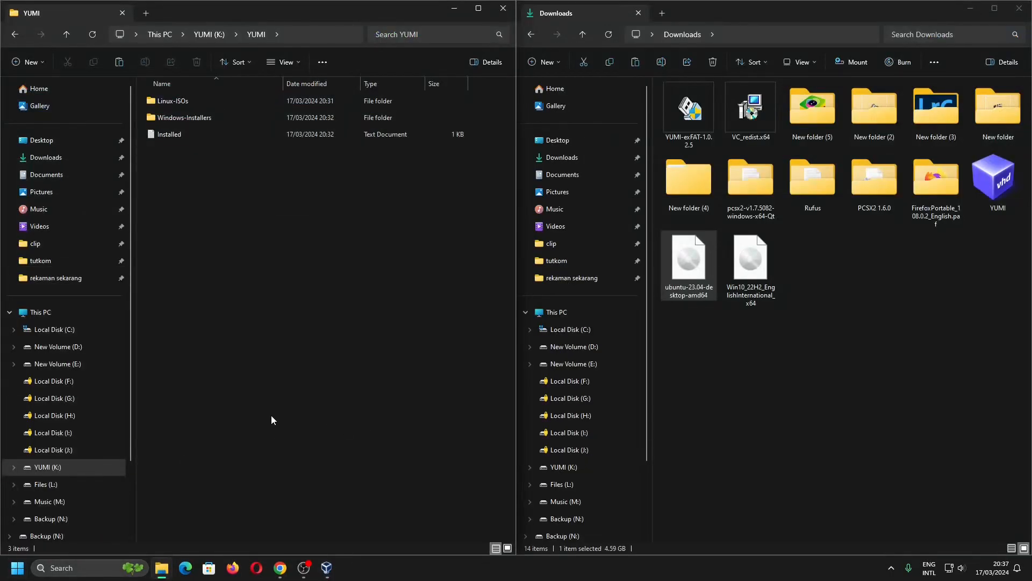
pyautogui.rightClick(58, 473)
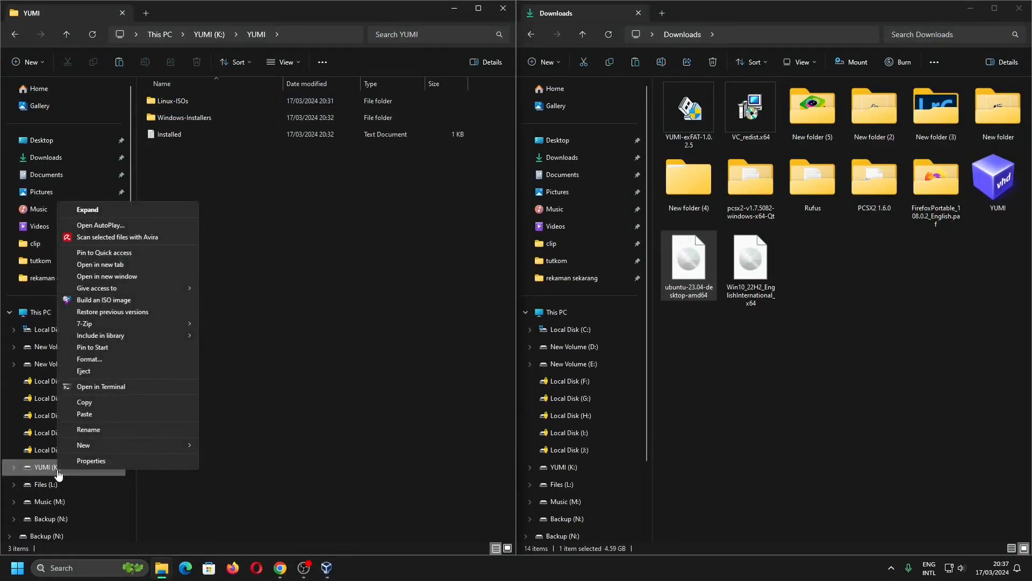
pyautogui.click(98, 372)
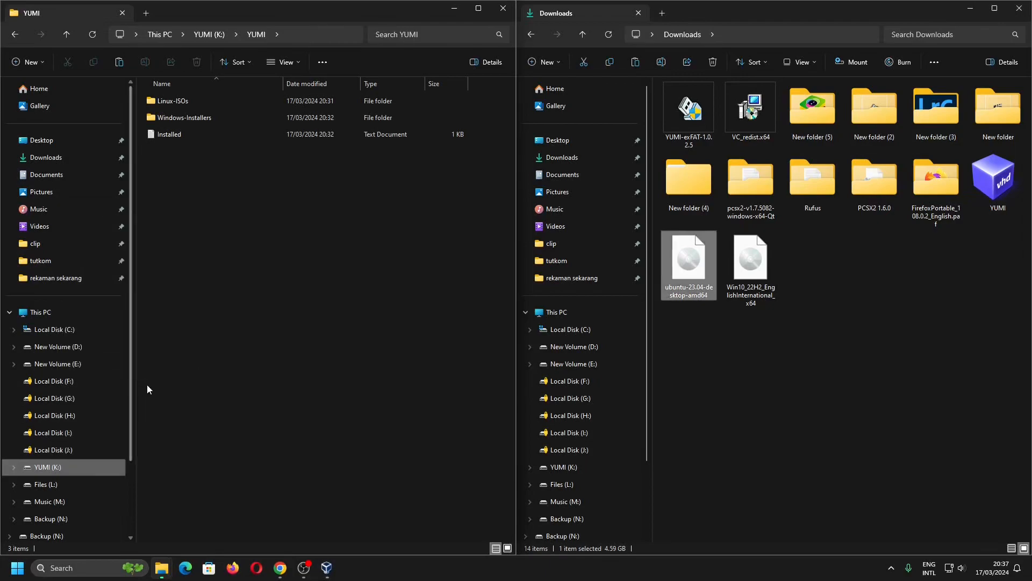
# Switch to VirtualBox and start the PC virtual machine.
pyautogui.click(327, 567)
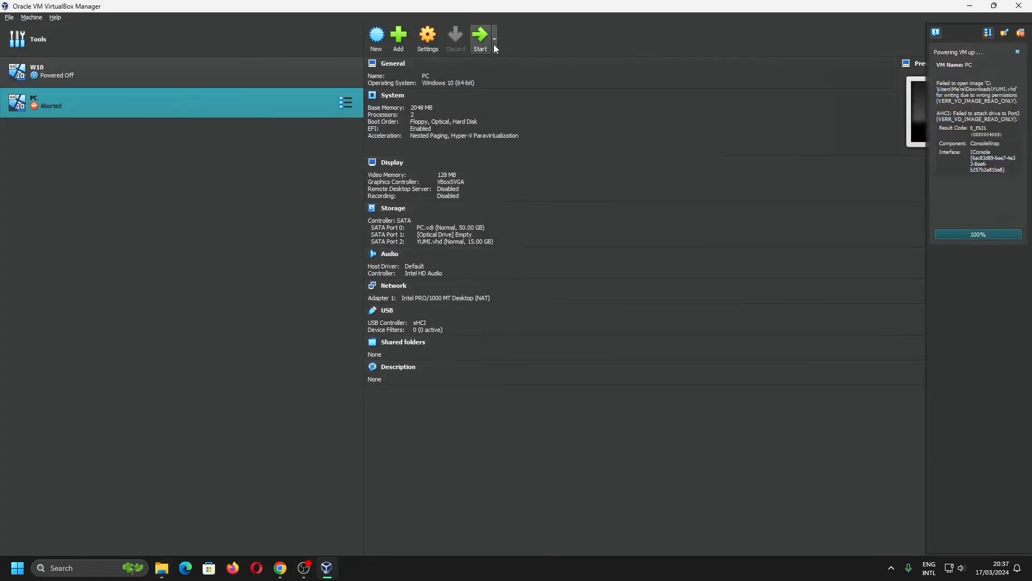
pyautogui.click(479, 39)
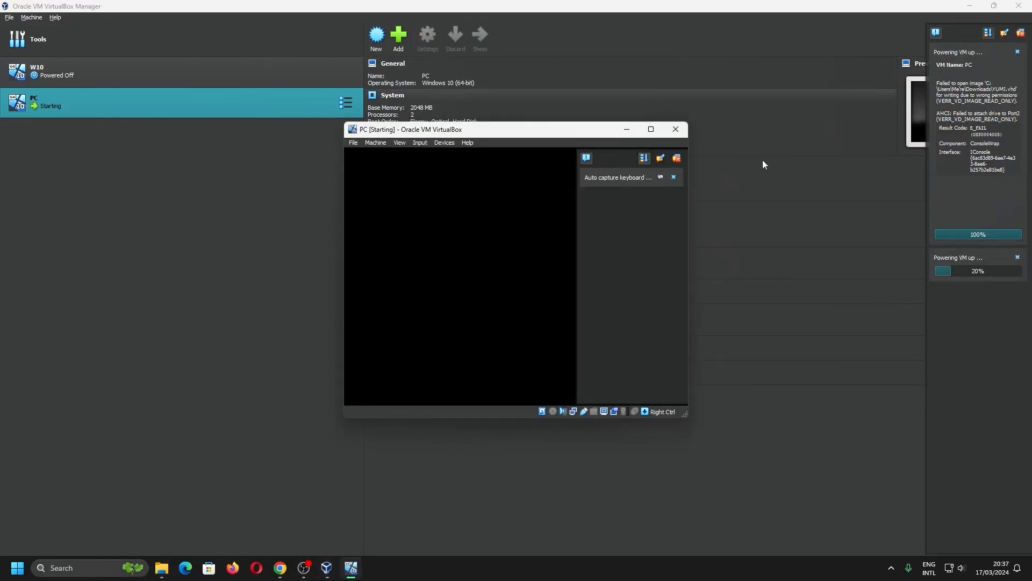
# Boot ubuntu-23.04-desktop-amd64.iso from the YUMI Linux-ISOs folder in normal mode.
pyautogui.click(856, 117)
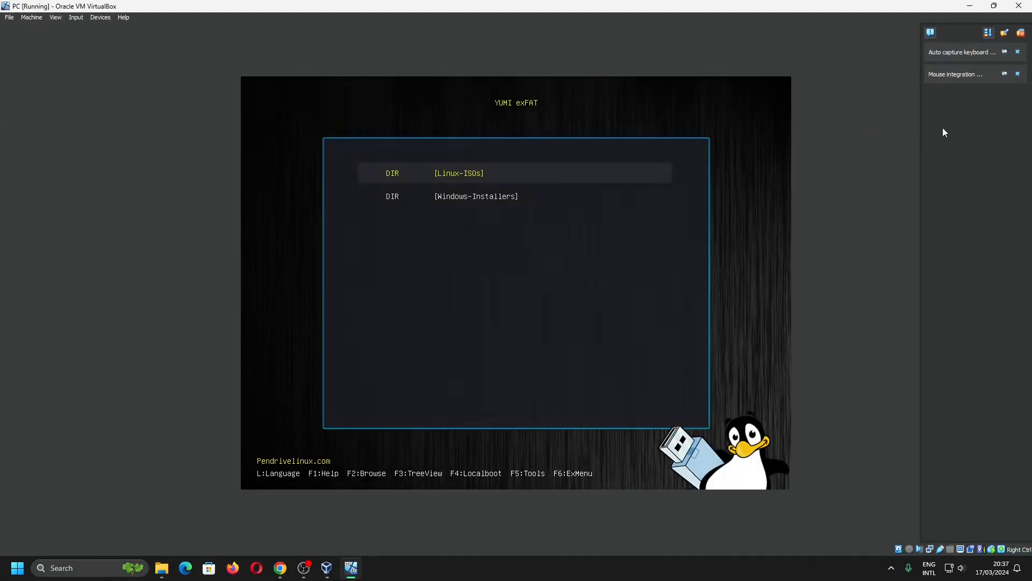
pyautogui.press('Down')
pyautogui.press('Up')
pyautogui.press('Return')
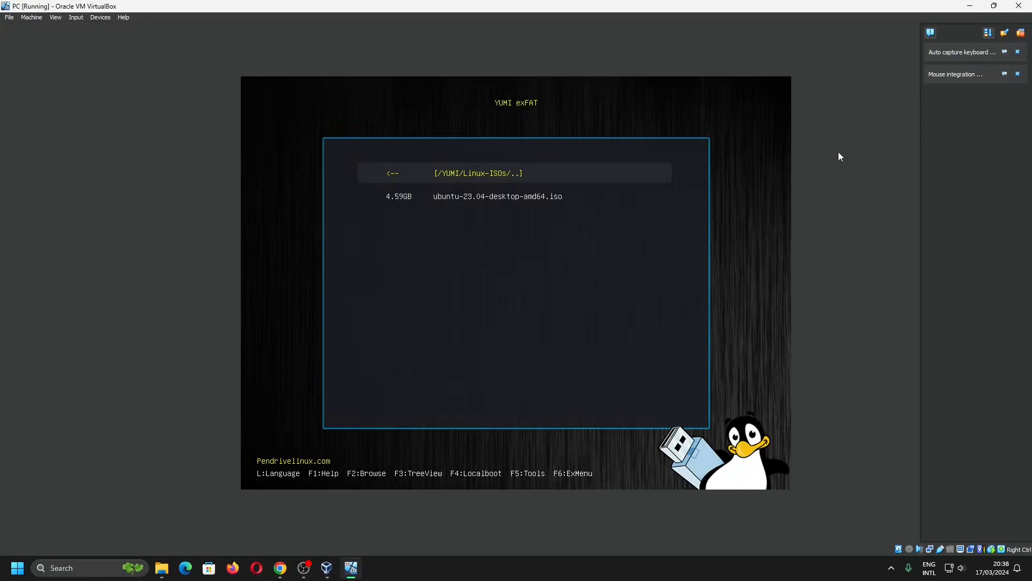
pyautogui.press('Down')
pyautogui.press('Return')
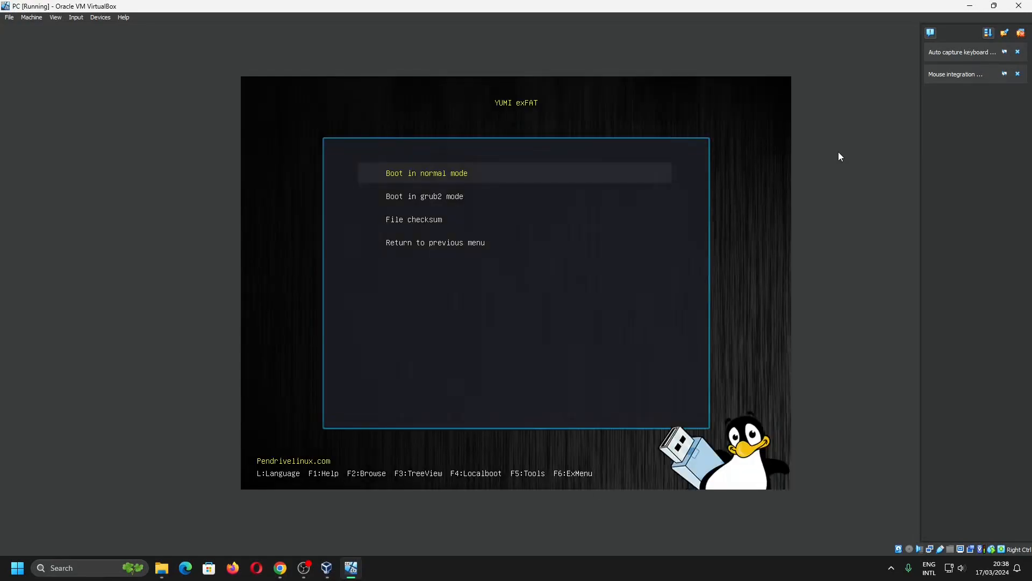
pyautogui.press('Return')
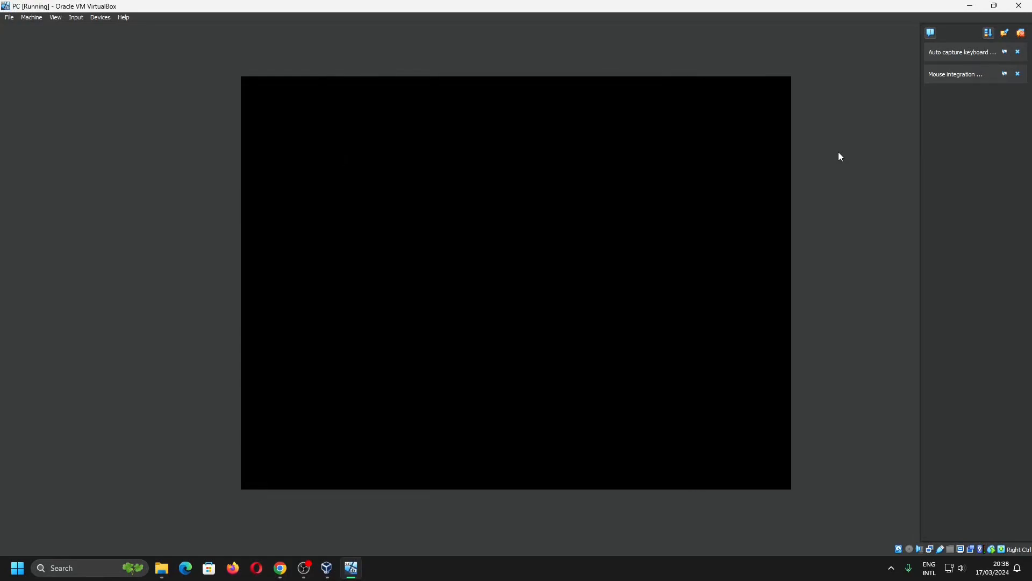
pyautogui.press('Return')
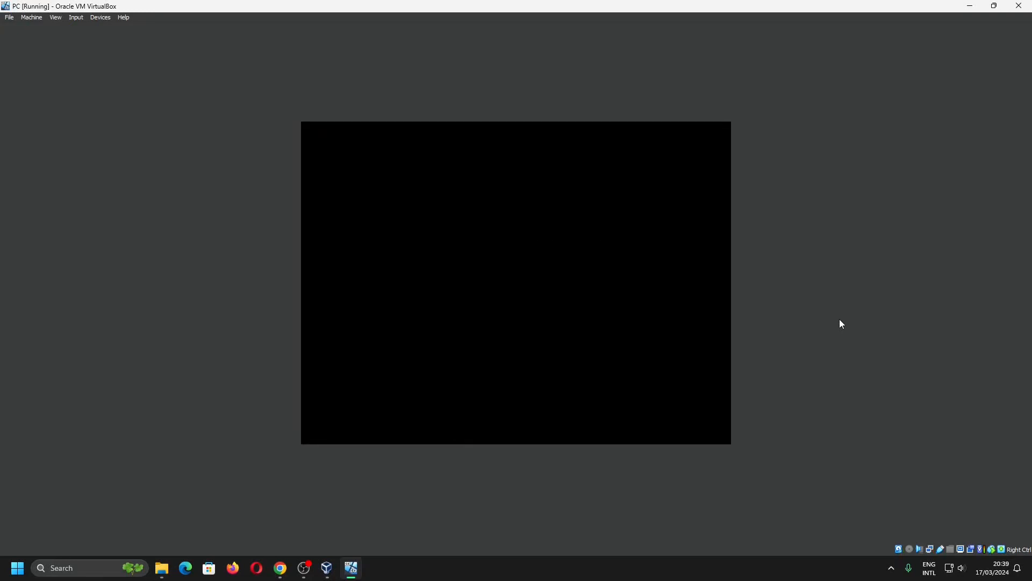
# Restart the Ubuntu live desktop from its power menu to return to the YUMI boot menu.
pyautogui.click(162, 568)
pyautogui.click(500, 282)
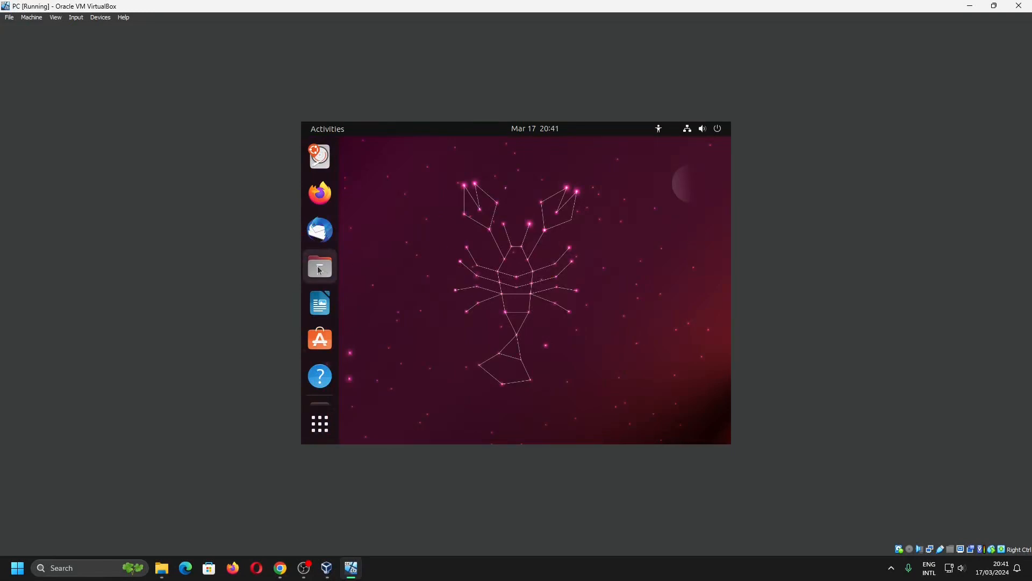
pyautogui.click(319, 270)
pyautogui.click(717, 128)
pyautogui.click(708, 165)
pyautogui.click(568, 267)
pyautogui.click(569, 316)
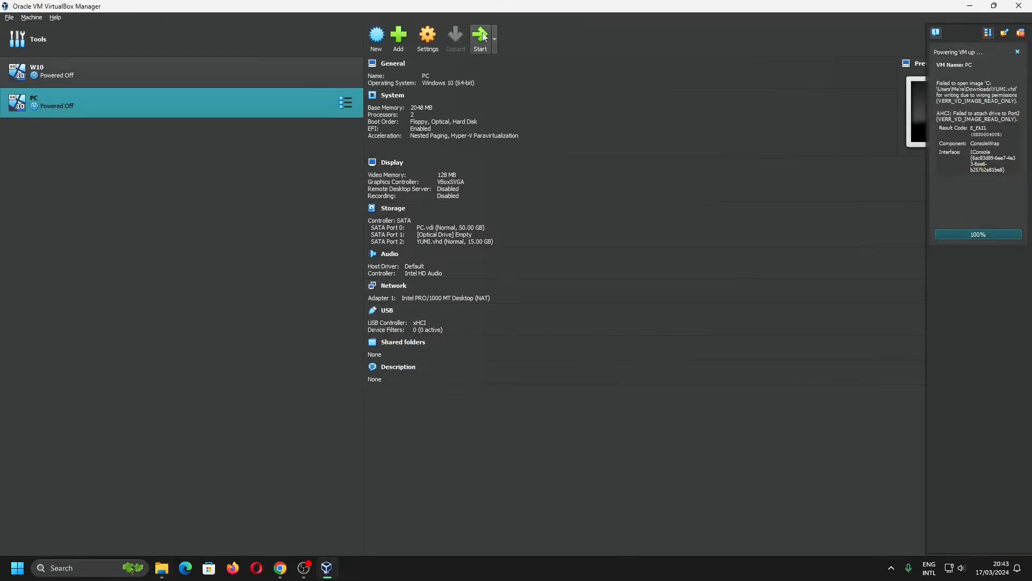
pyautogui.click(480, 37)
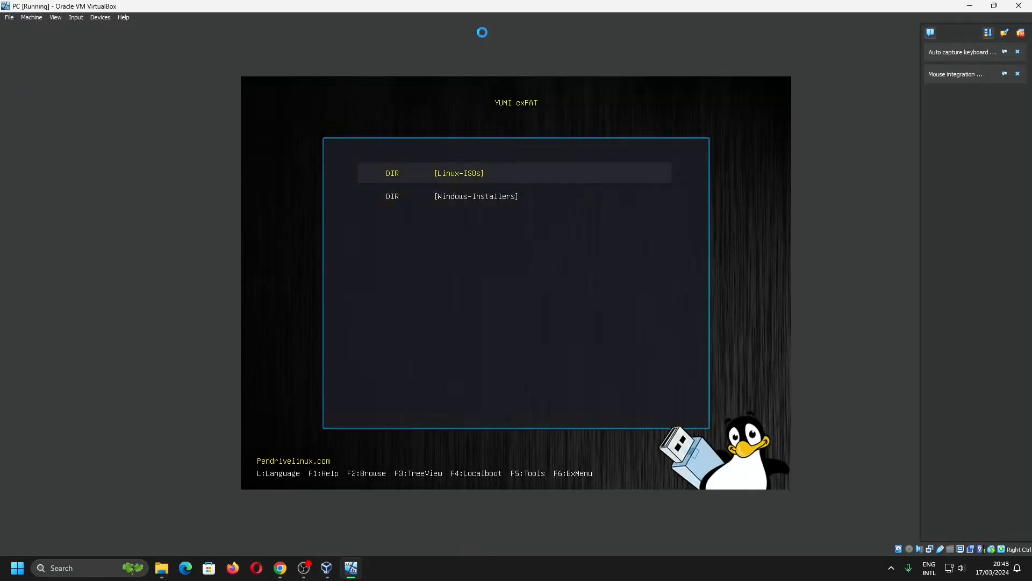
# Open the Windows-Installers folder and boot Win10_22H2_EnglishInternational_x64.iso.
pyautogui.press('Down')
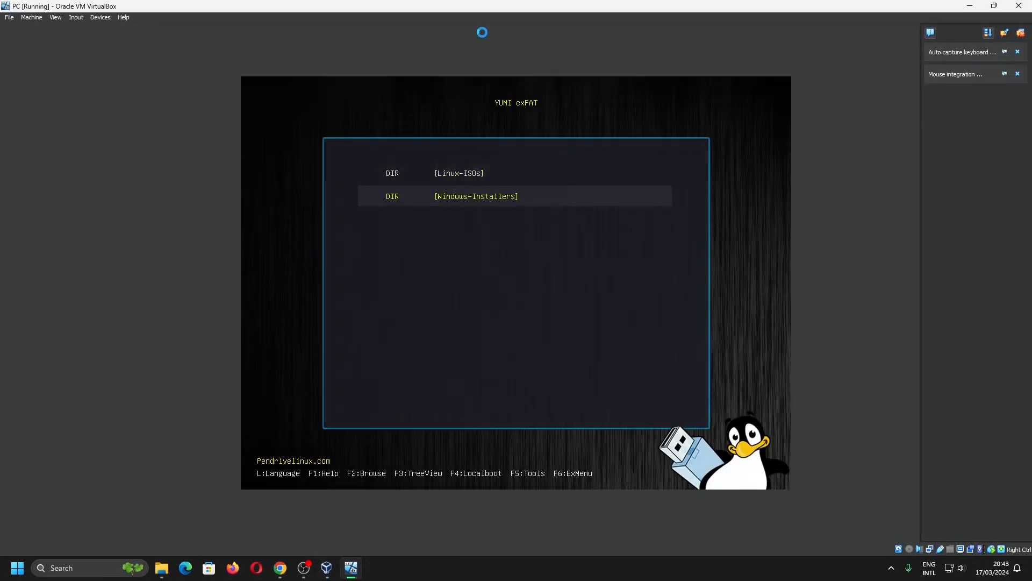
pyautogui.press('Return')
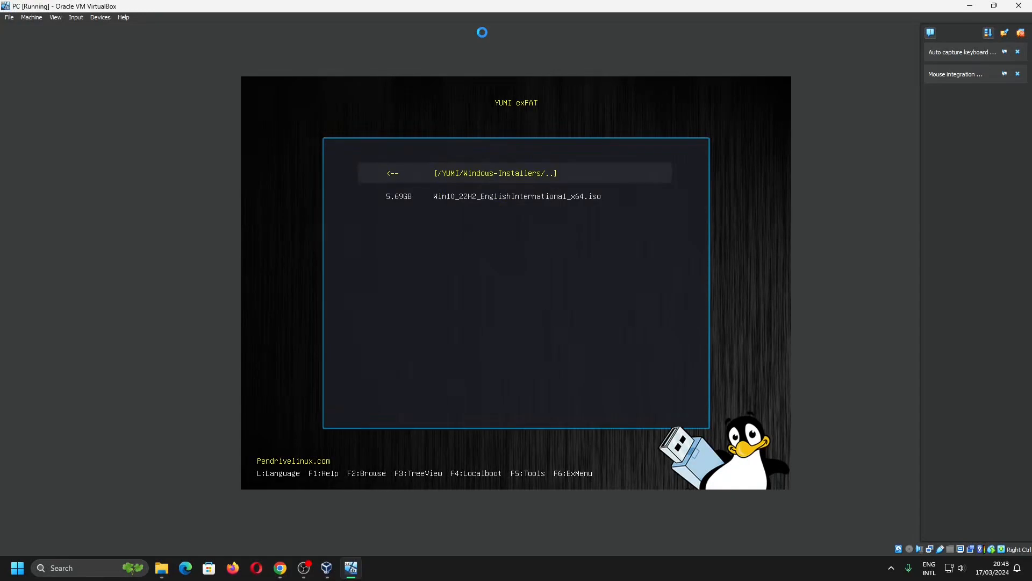
pyautogui.press('Down')
pyautogui.press('Return')
pyautogui.press('Return')
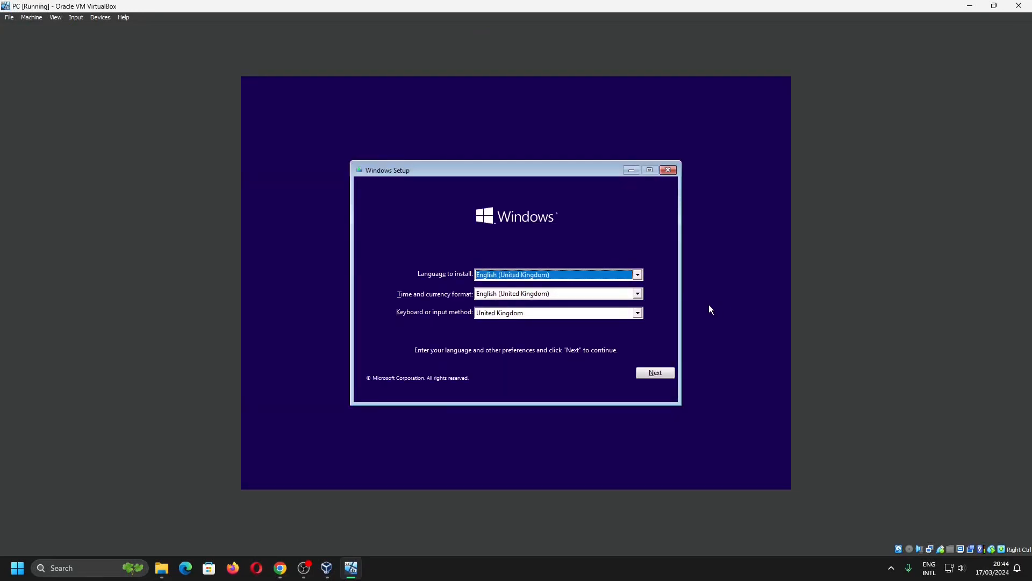
# Set the keyboard or input method to United States-International and continue Windows Setup.
pyautogui.click(637, 312)
pyautogui.click(569, 360)
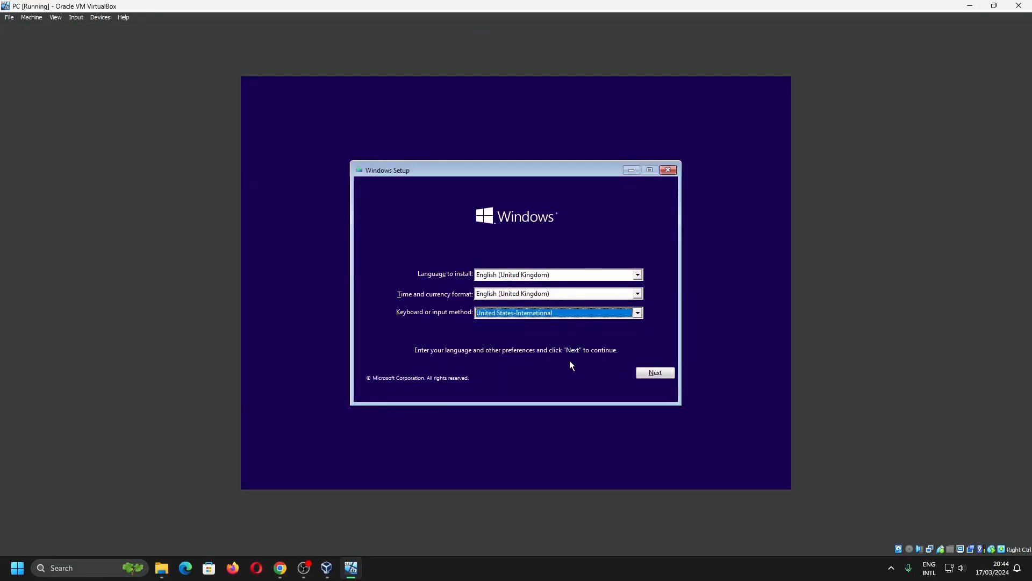
pyautogui.click(660, 373)
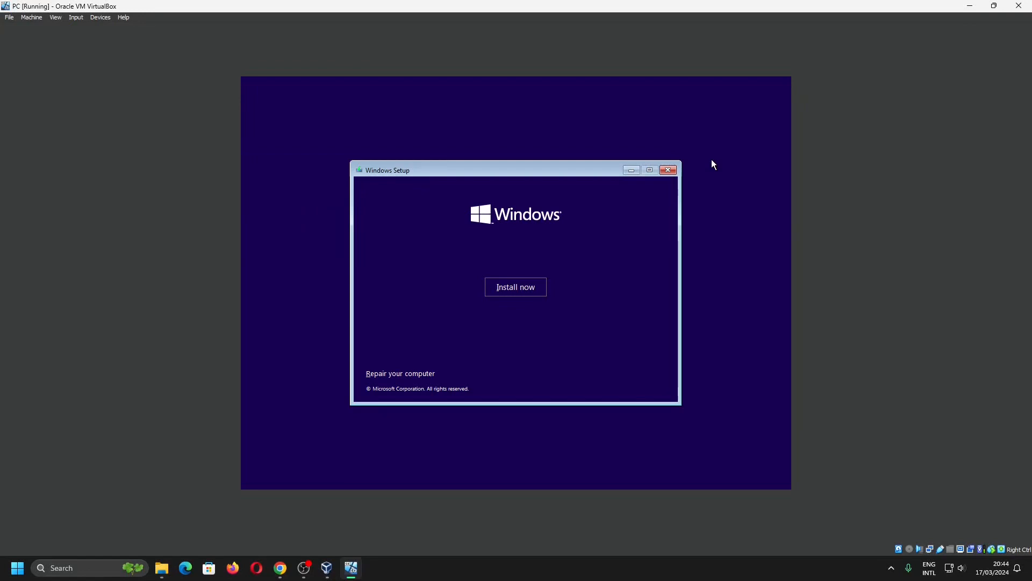
# Close Windows Setup and confirm cancelling the Windows installation.
pyautogui.click(668, 170)
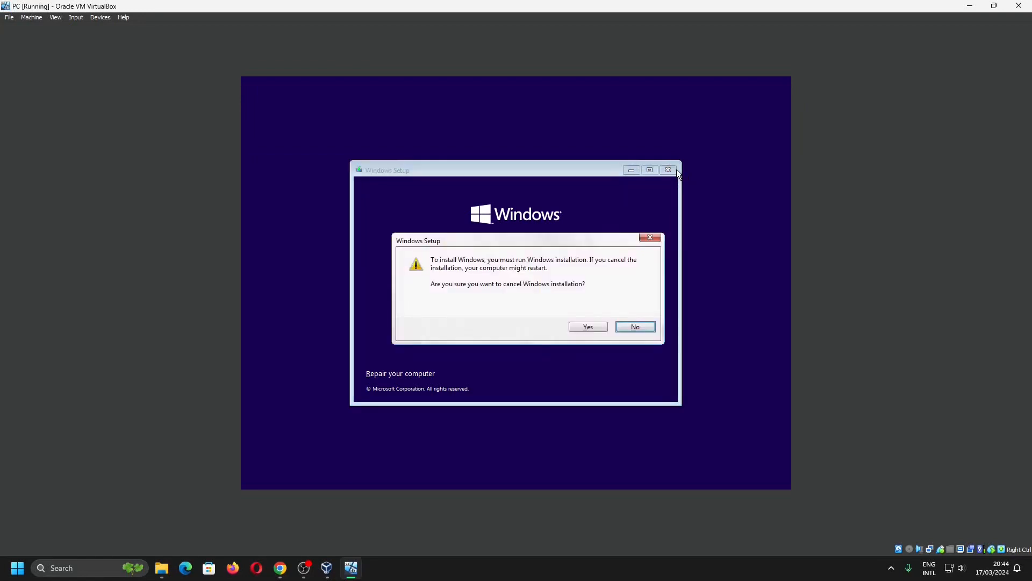
pyautogui.click(596, 327)
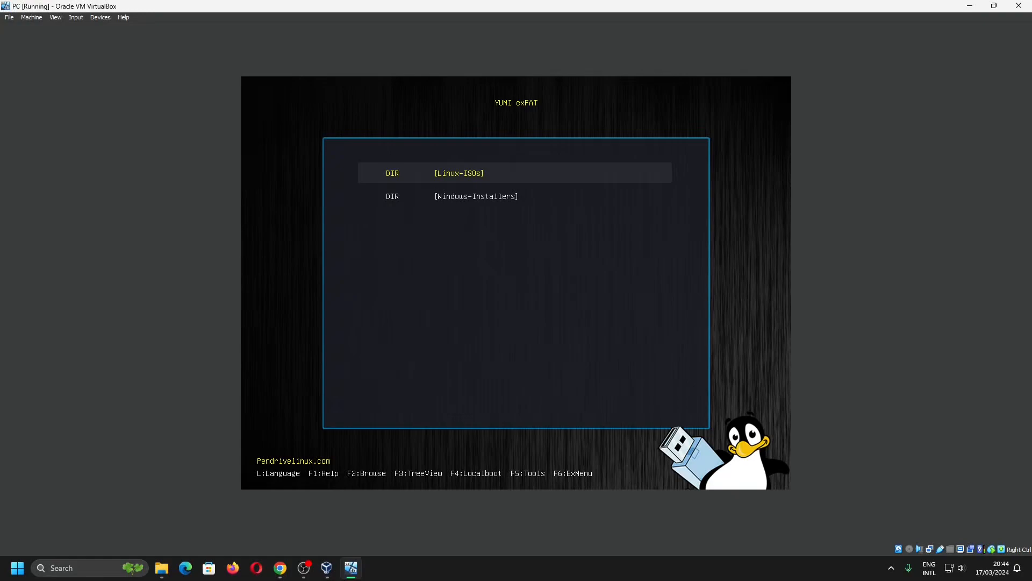
# Shut down the PC virtual machine, closing its window and powering off the machine.
pyautogui.click(31, 17)
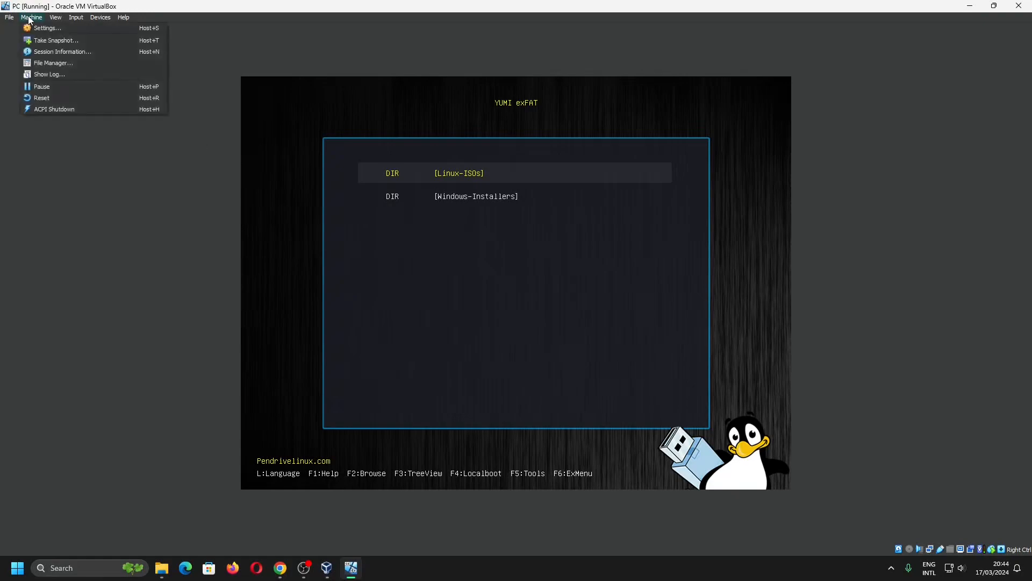
pyautogui.click(53, 107)
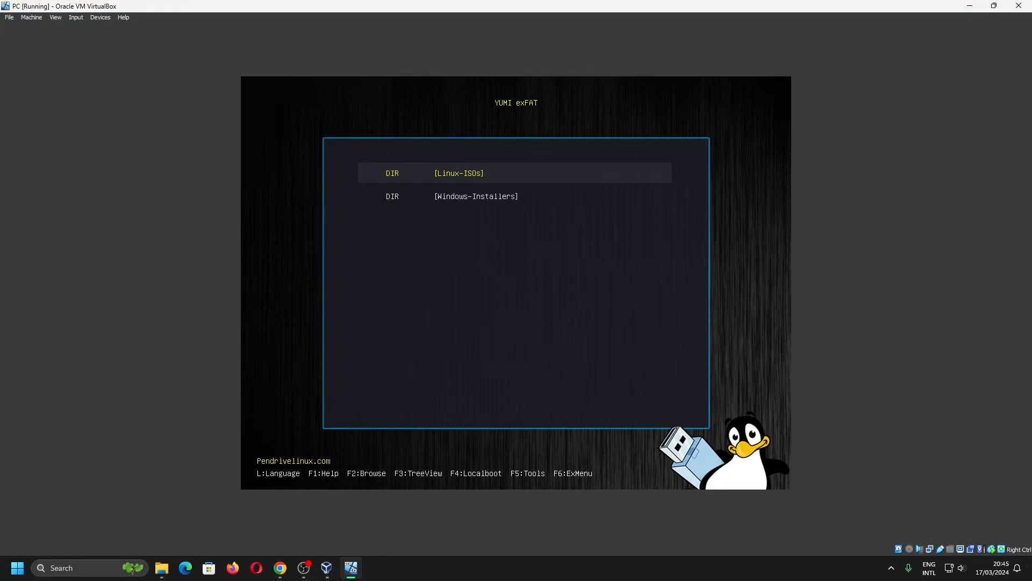
pyautogui.click(31, 17)
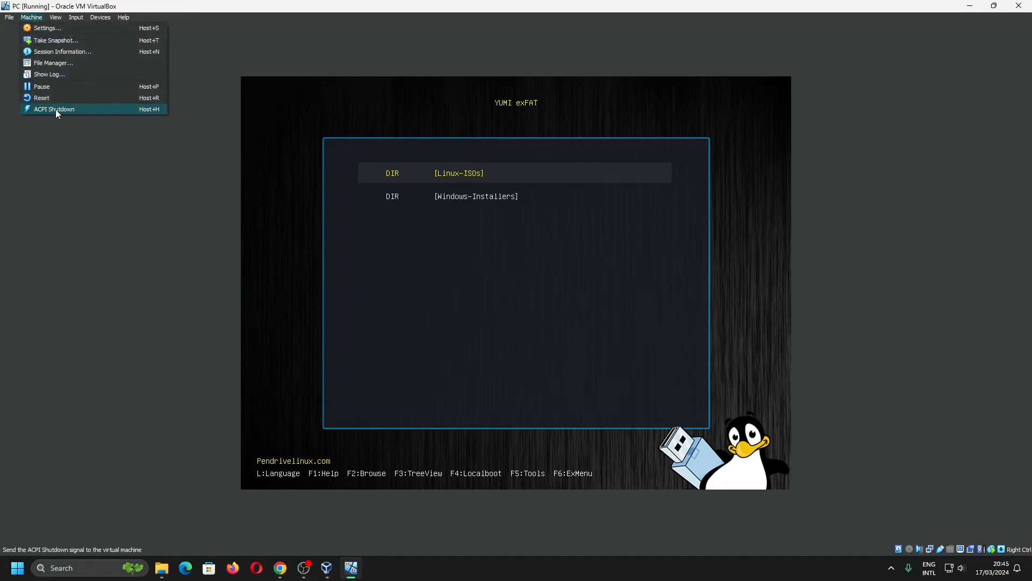
pyautogui.click(53, 96)
pyautogui.click(486, 320)
pyautogui.click(31, 17)
pyautogui.click(58, 113)
pyautogui.click(1018, 6)
pyautogui.click(520, 293)
pyautogui.click(475, 311)
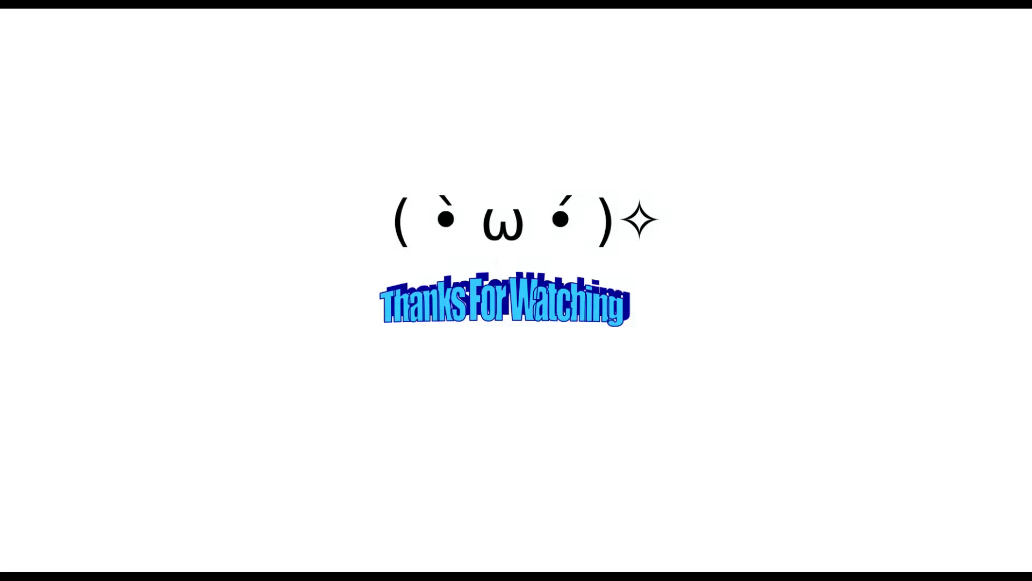